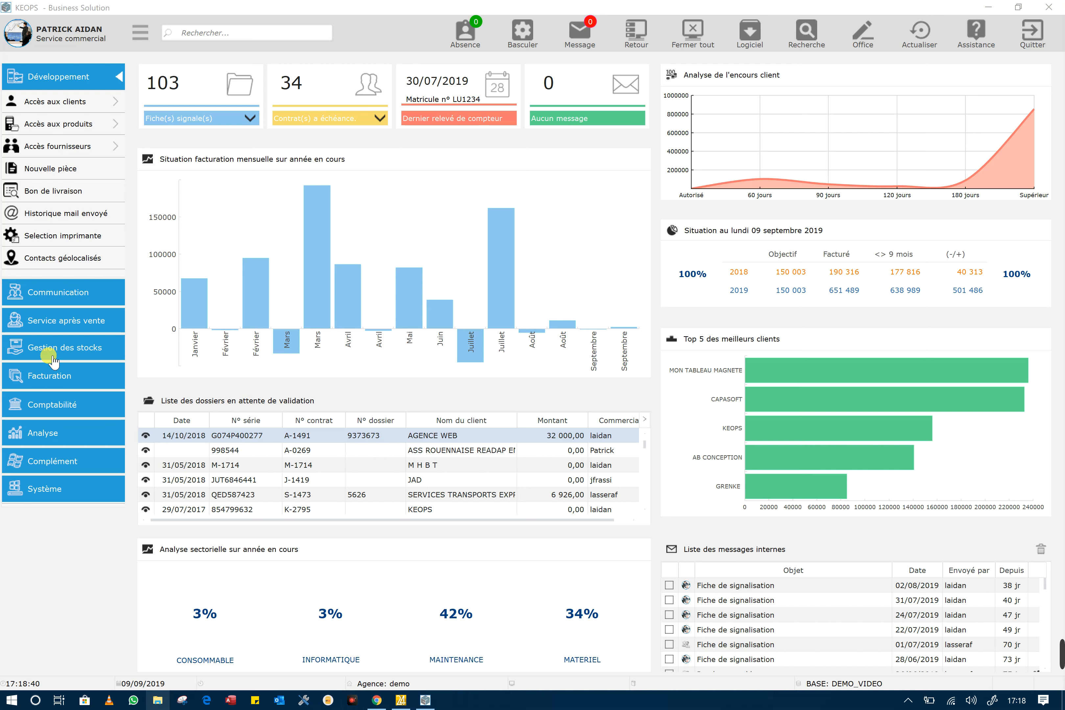
- Open the pending LE CHEQUEL supplier order from the purchasing management's Commande fournisseur list in stock management
{"action": "left_click", "coordinate": [40, 351]}
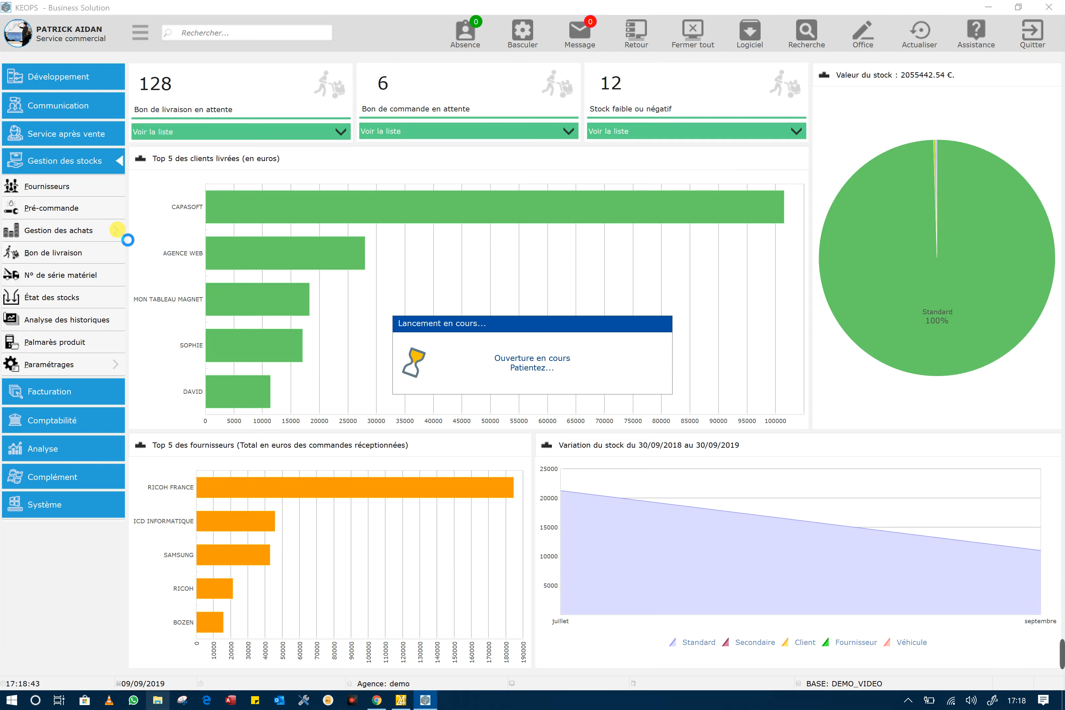
{"action": "left_click", "coordinate": [119, 229]}
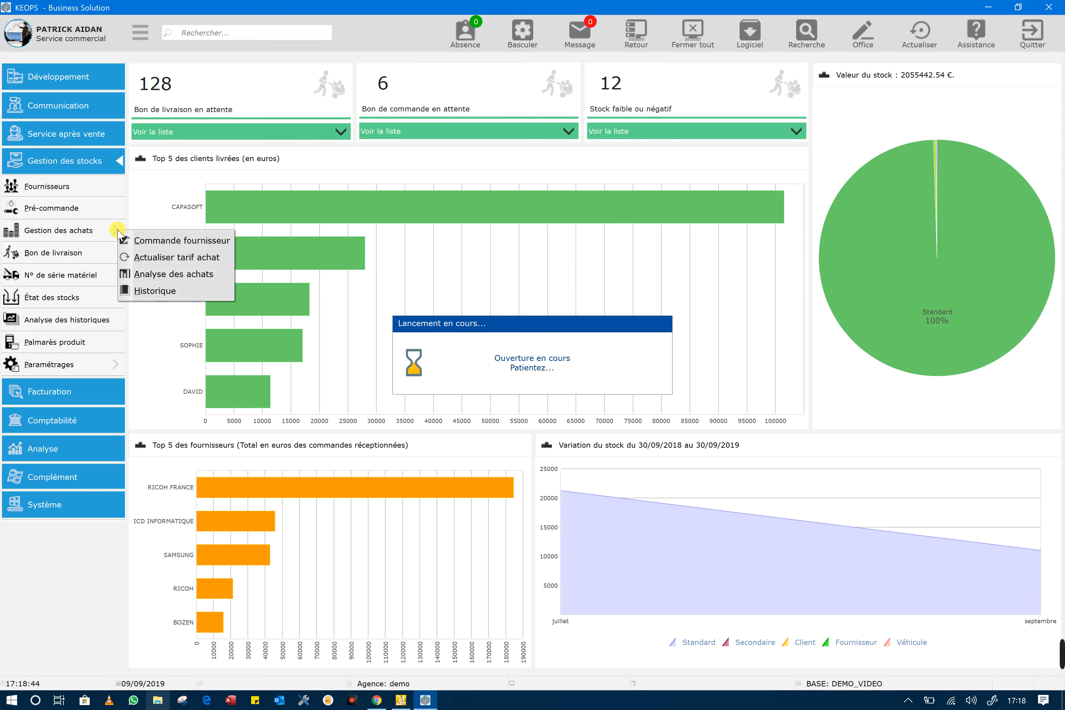
{"action": "left_click", "coordinate": [207, 248]}
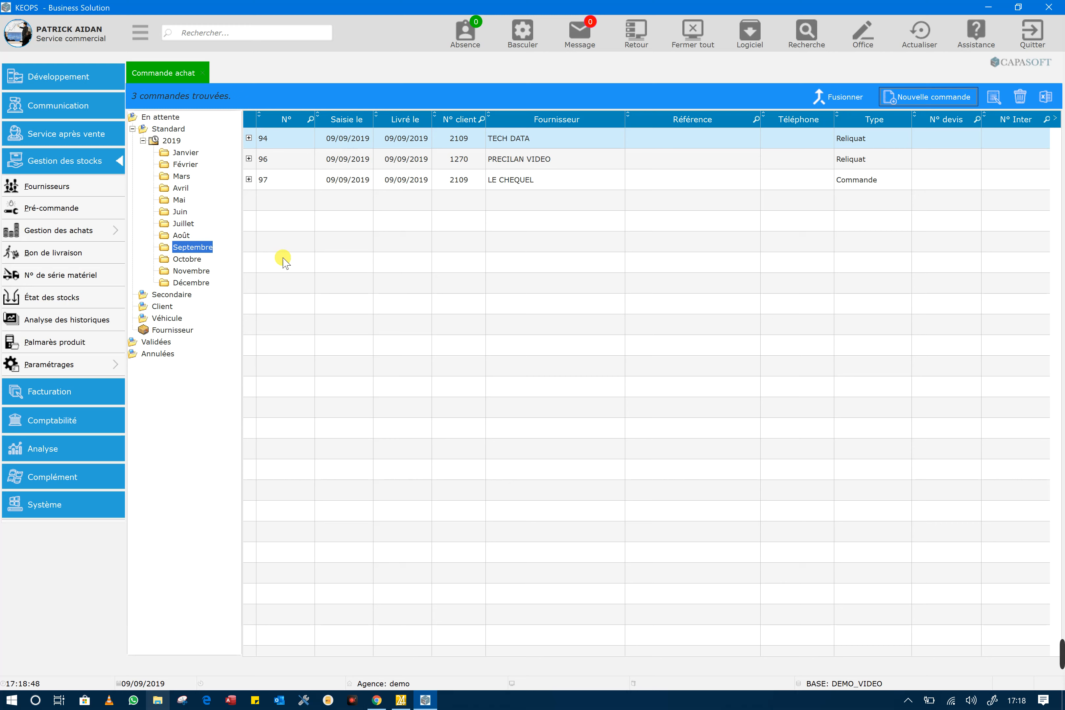
{"action": "double_click", "coordinate": [542, 185]}
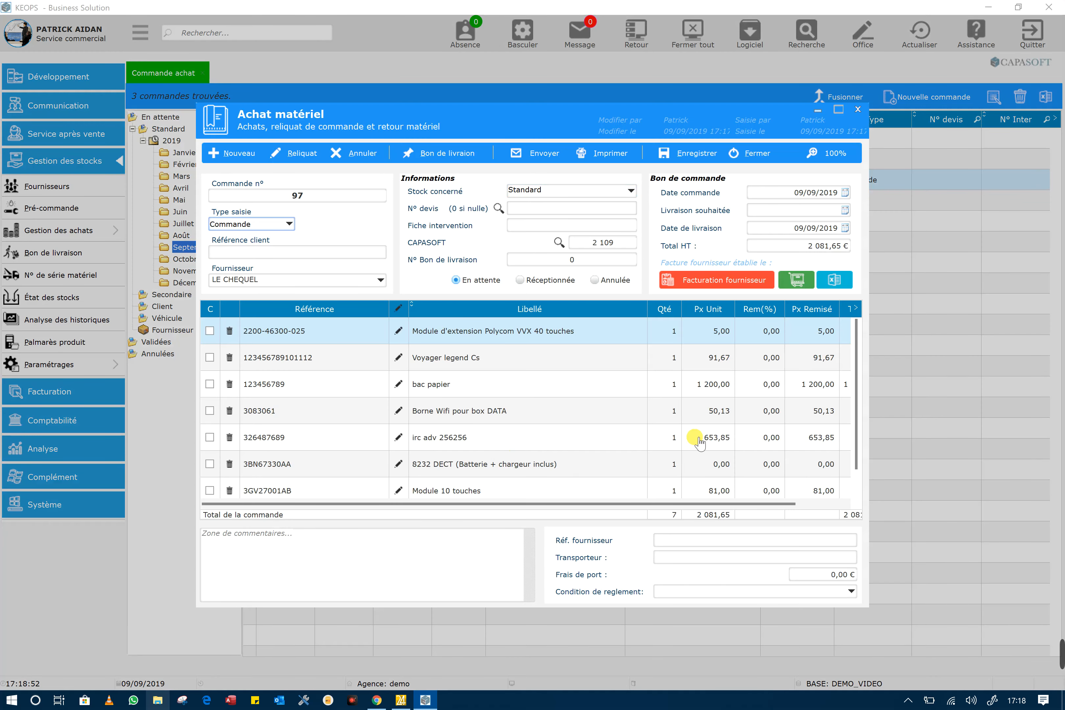
{"action": "left_click_drag", "start_coordinate": [858, 358], "coordinate": [873, 317]}
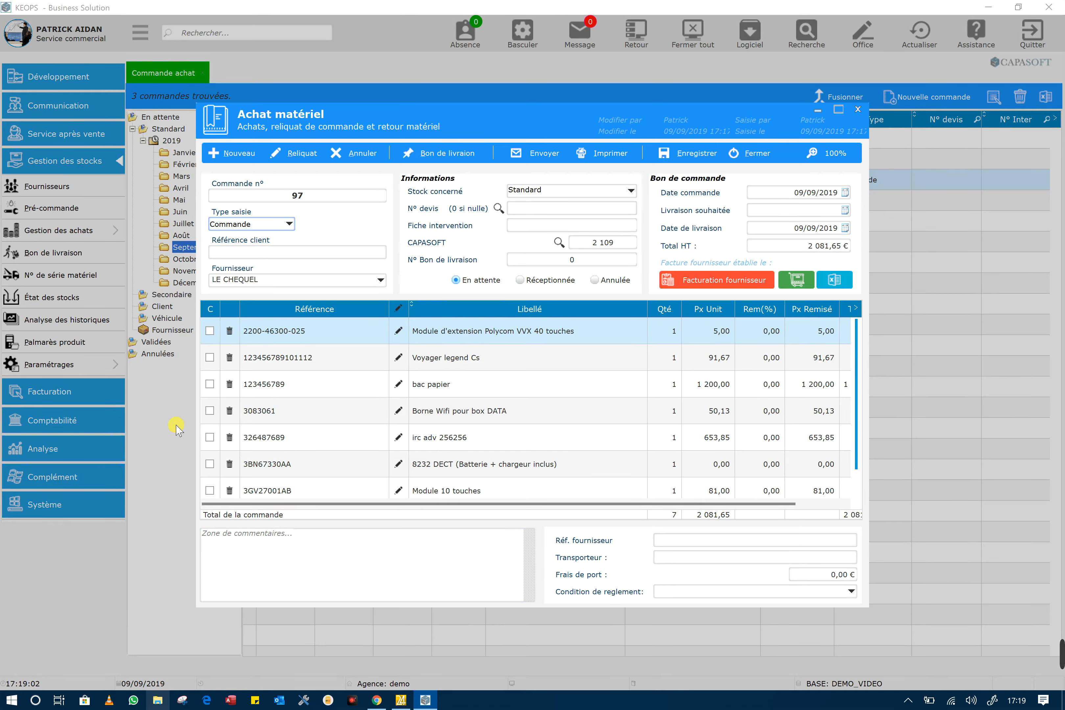
- Mark the Borne Wifi pour box DATA and bac papier lines as received and create a reliquat for the rest of the order
{"action": "left_click", "coordinate": [212, 412]}
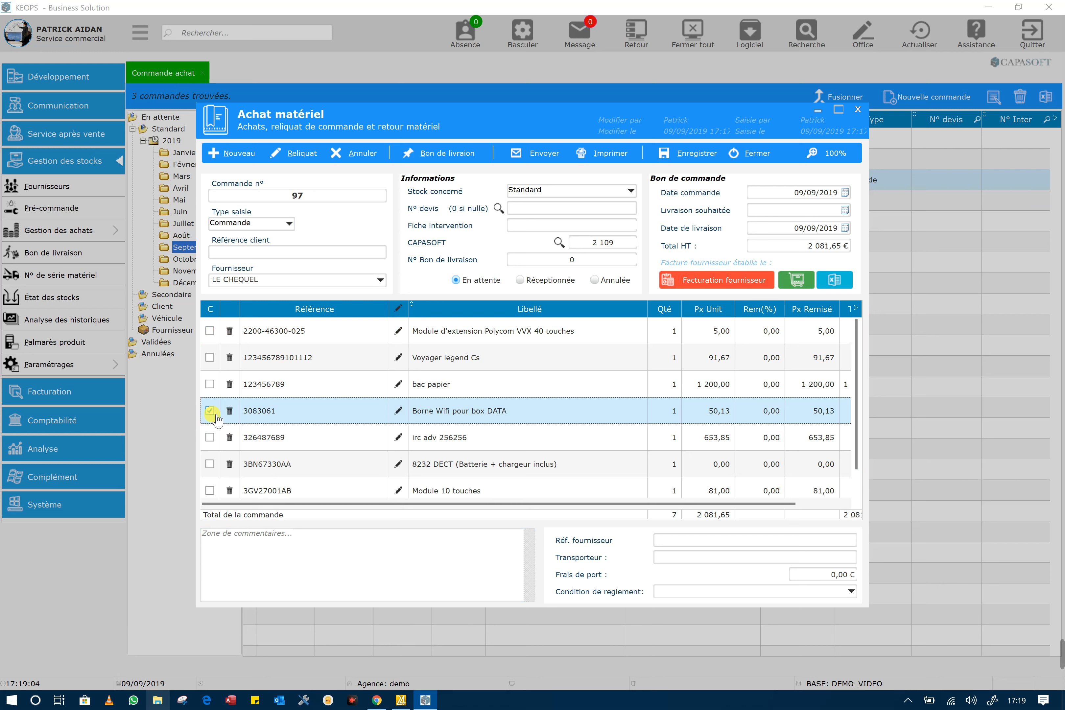
{"action": "left_click", "coordinate": [209, 383]}
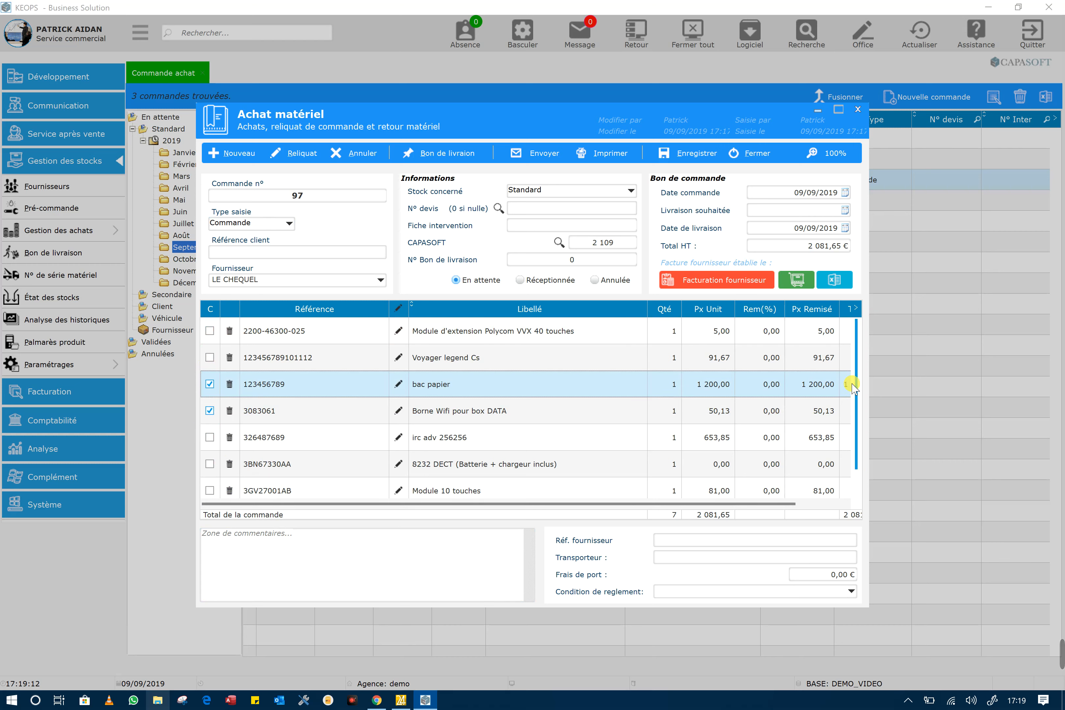
{"action": "left_click", "coordinate": [297, 156]}
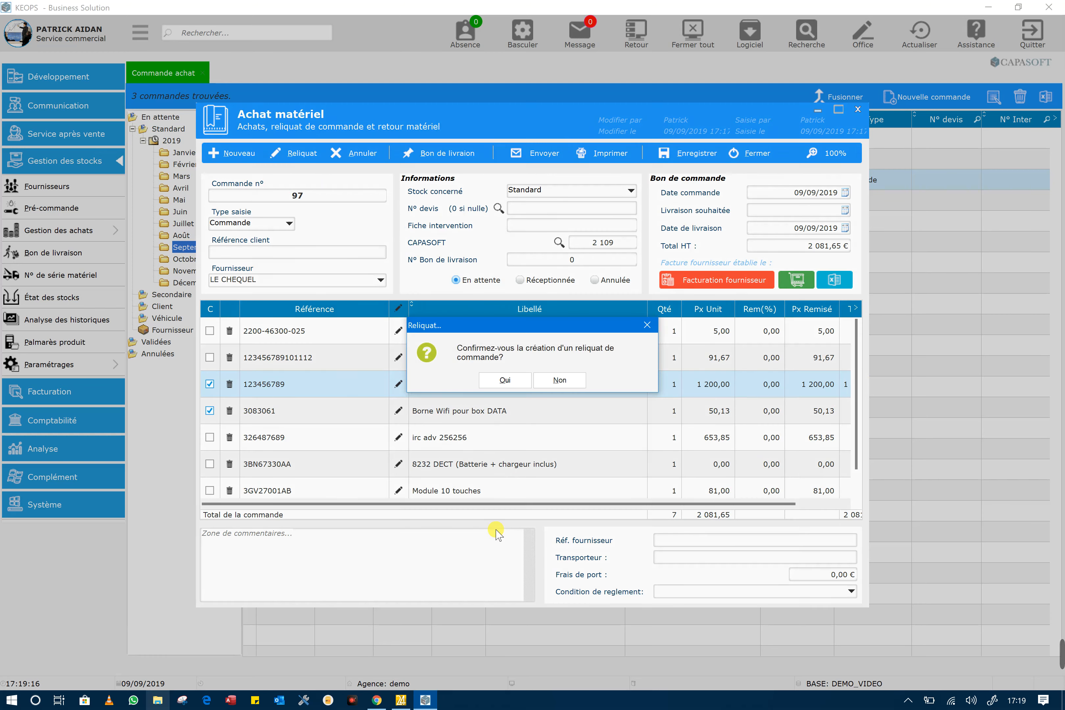
{"action": "left_click", "coordinate": [504, 380]}
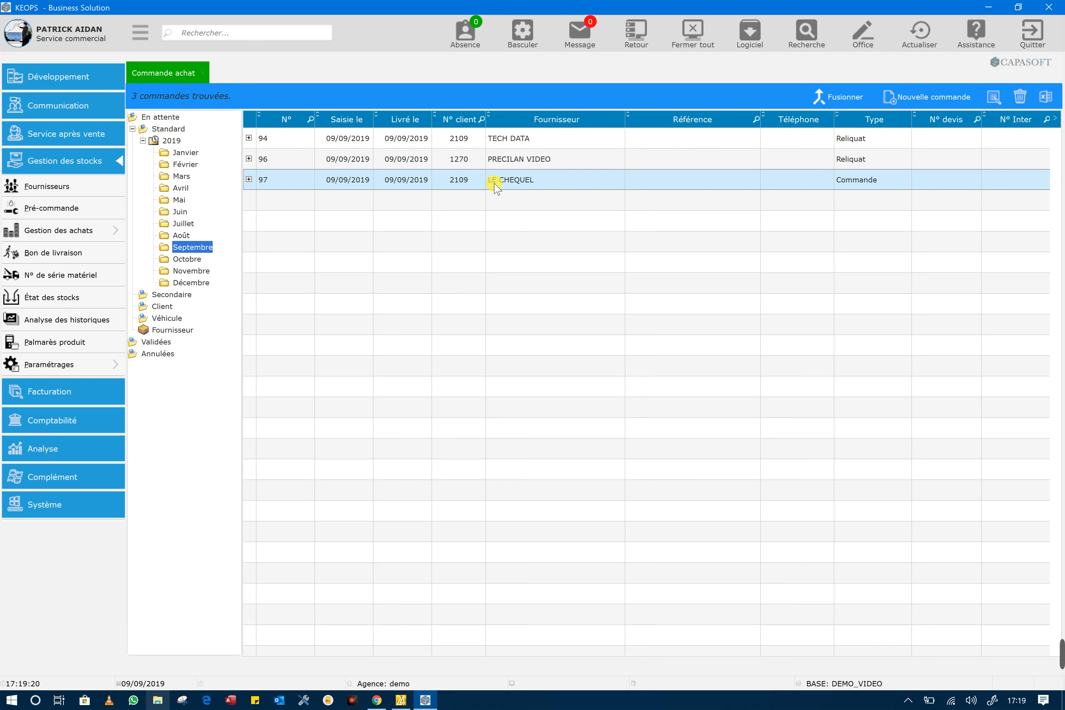
- Review the original LE CHEQUEL order, close it, and open its Reliquat order from the pending Secondaire folder
{"action": "double_click", "coordinate": [537, 183]}
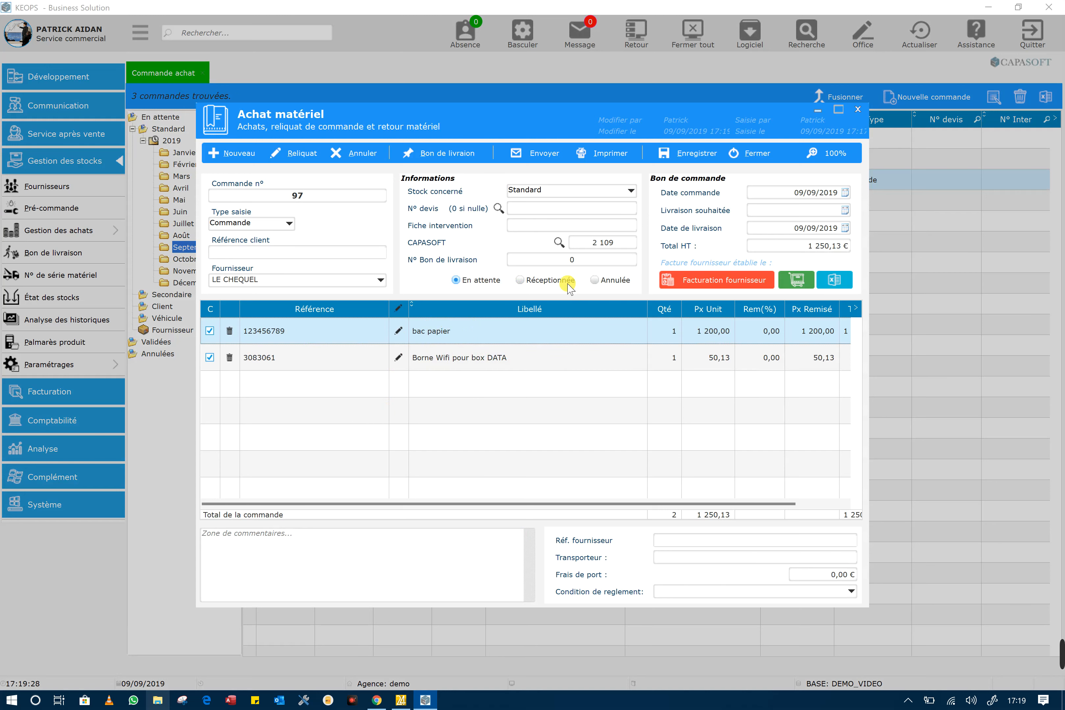
{"action": "left_click", "coordinate": [753, 153]}
{"action": "left_click", "coordinate": [172, 294]}
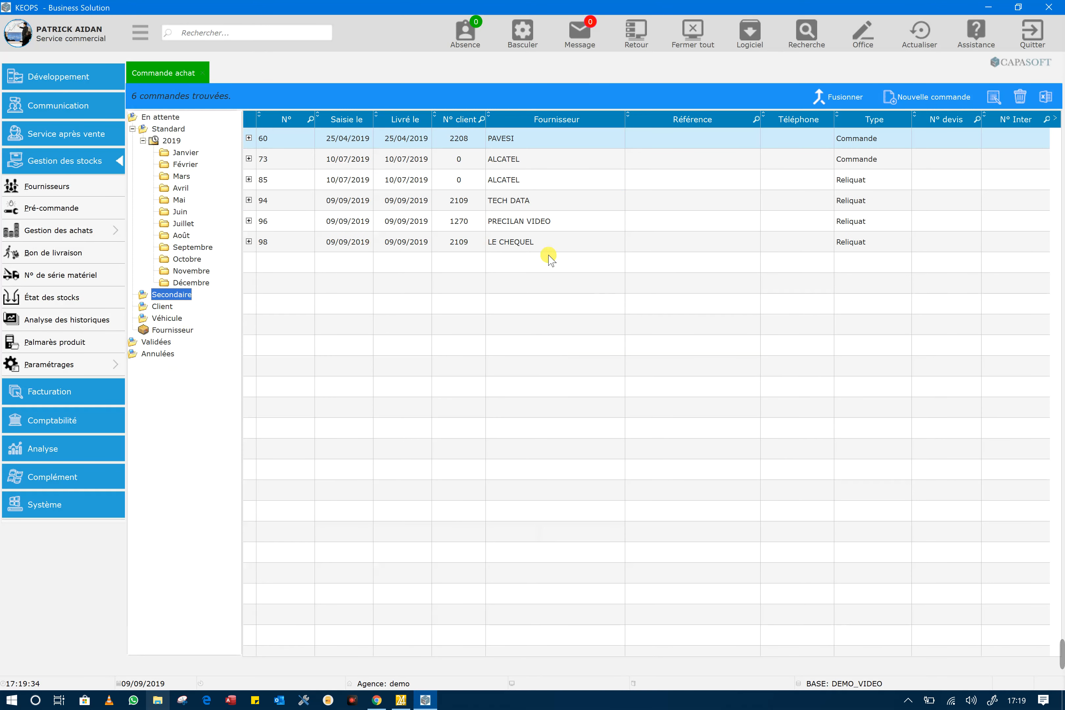
{"action": "double_click", "coordinate": [532, 243]}
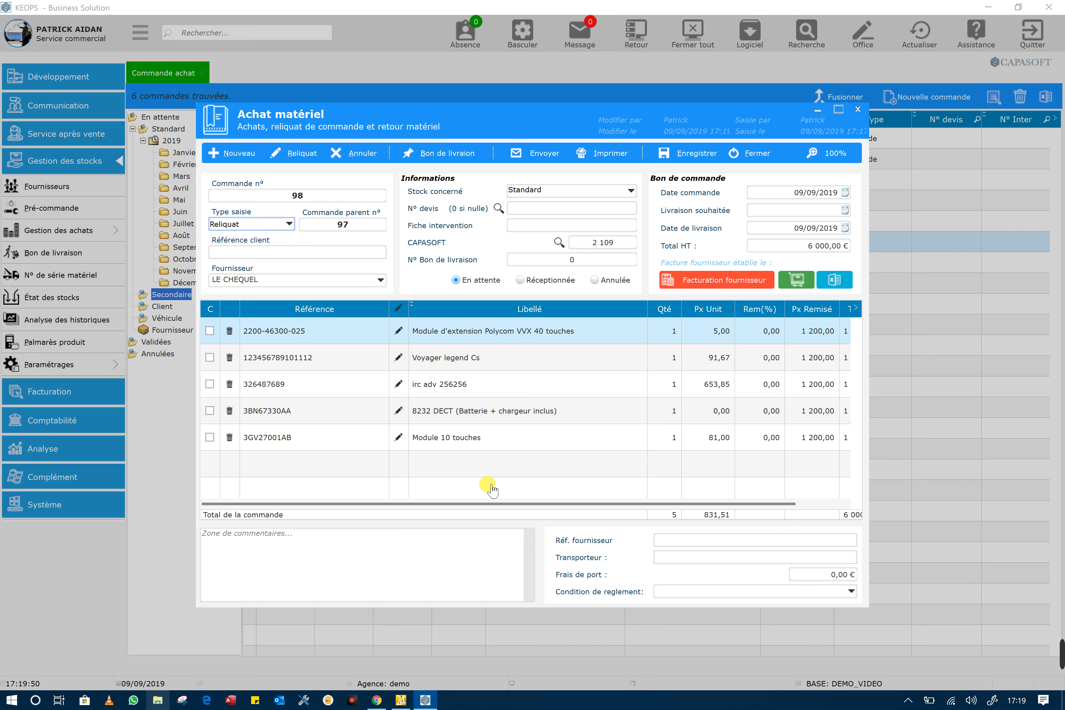
- Mark all five product lines of the LE CHEQUEL reliquat as received, from the Polycom extension module to Module 10 touches
{"action": "left_click", "coordinate": [212, 386]}
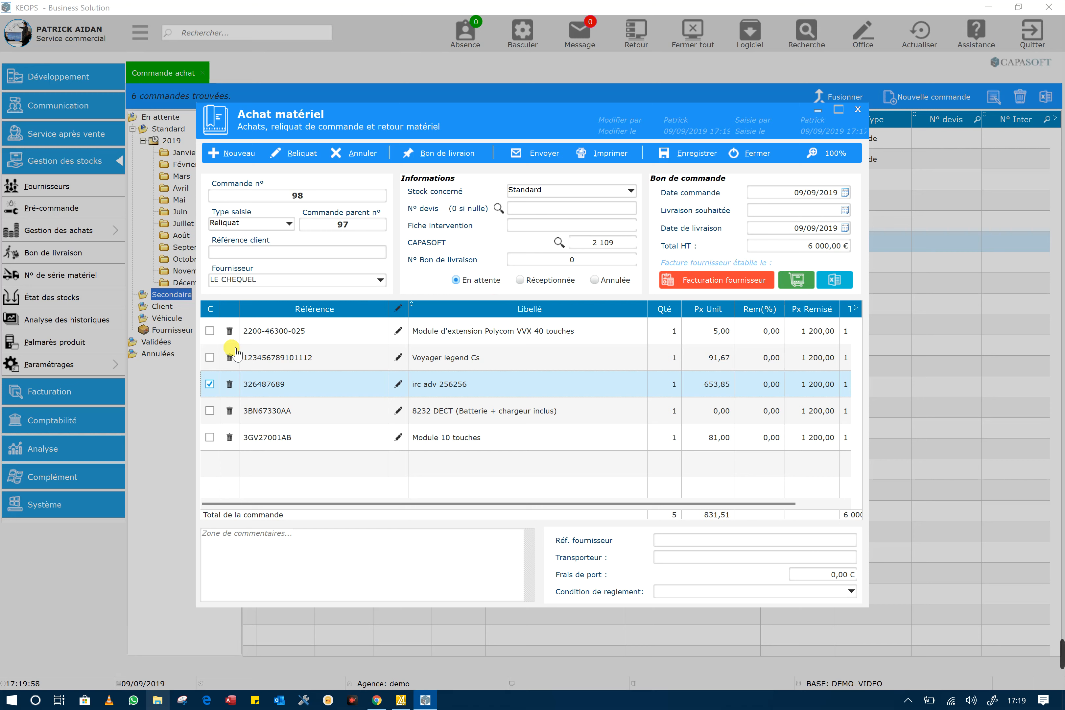
{"action": "left_click", "coordinate": [210, 330]}
{"action": "left_click", "coordinate": [210, 358]}
{"action": "left_click", "coordinate": [216, 411]}
{"action": "left_click", "coordinate": [214, 436]}
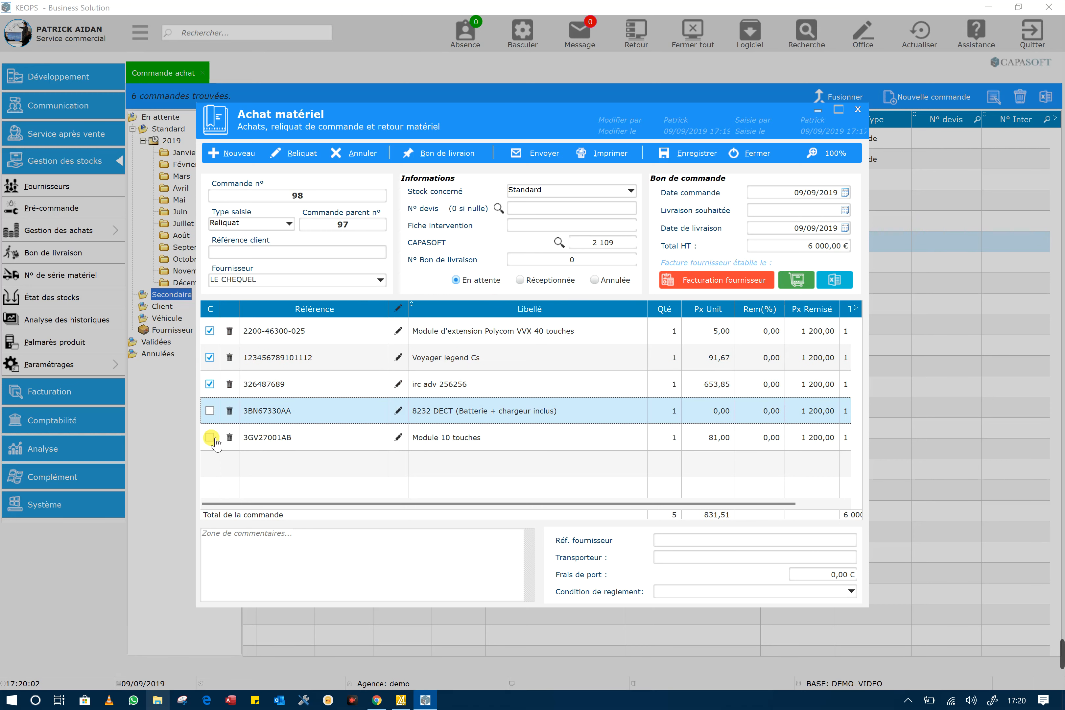
{"action": "left_click", "coordinate": [210, 413]}
- Set the reliquat's status to Réceptionnée and save it, validating the order
{"action": "left_click", "coordinate": [547, 282]}
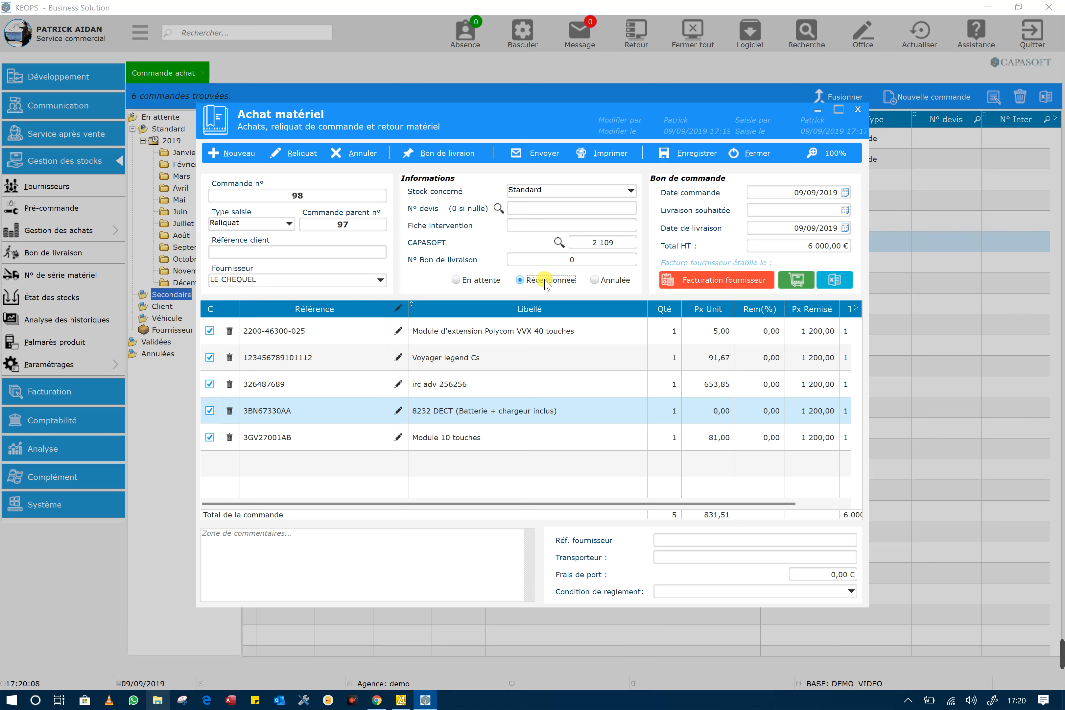
{"action": "left_click", "coordinate": [695, 154]}
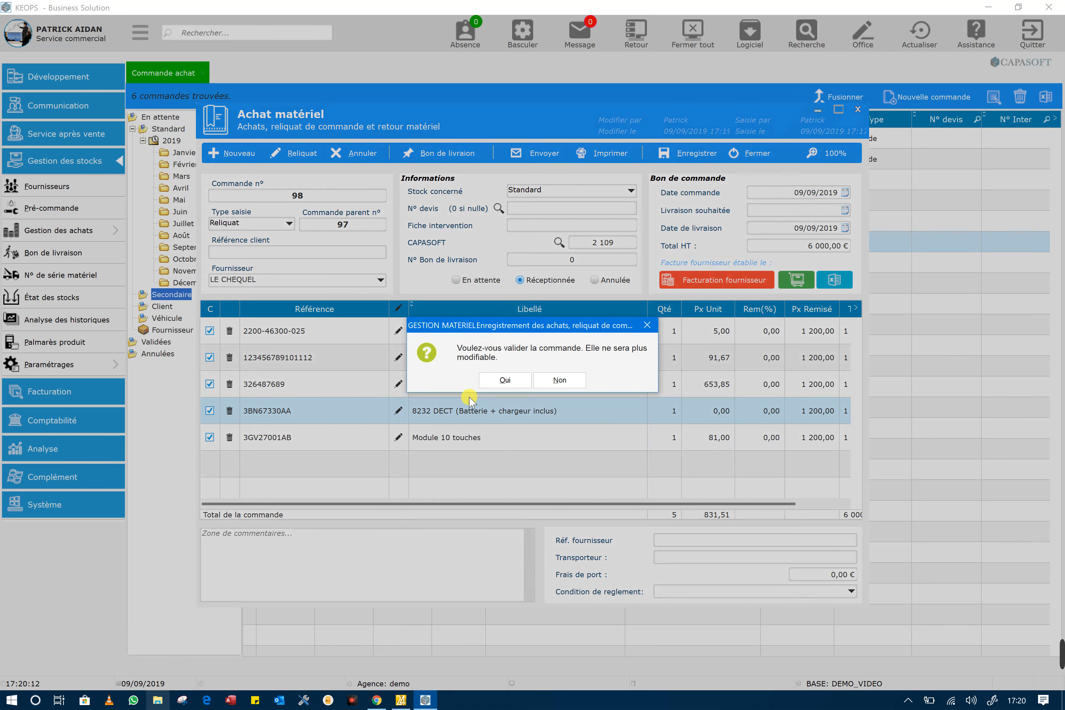
{"action": "left_click", "coordinate": [504, 381]}
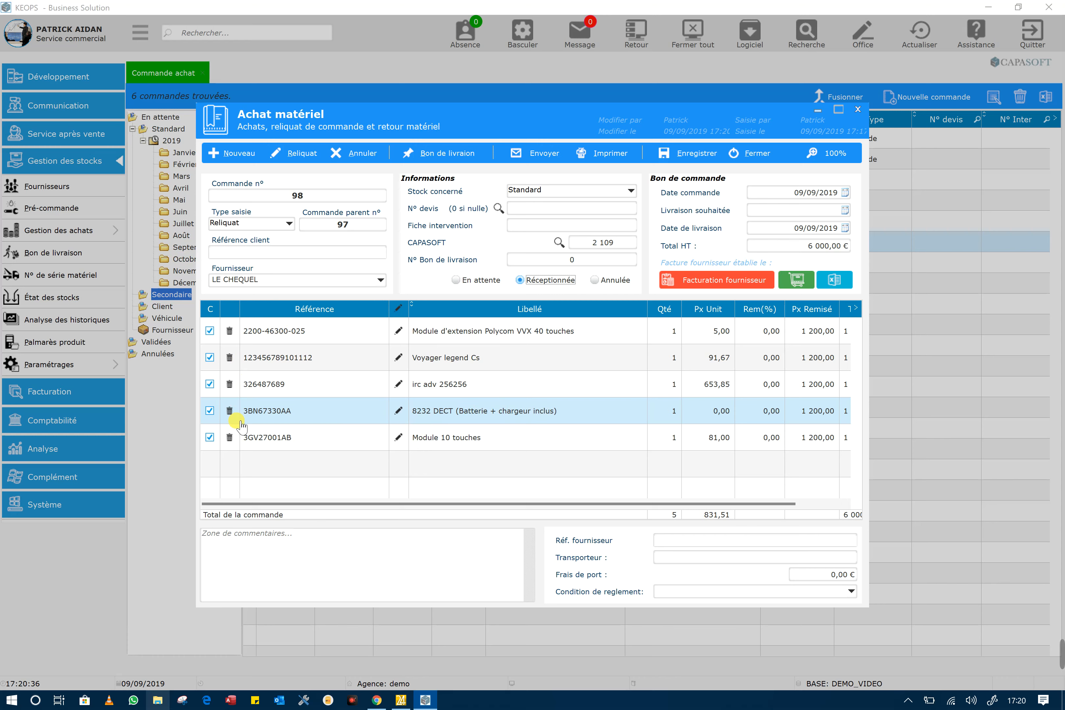
- Create the supplier invoice from the received LE CHEQUEL reliquat
{"action": "left_click", "coordinate": [713, 282]}
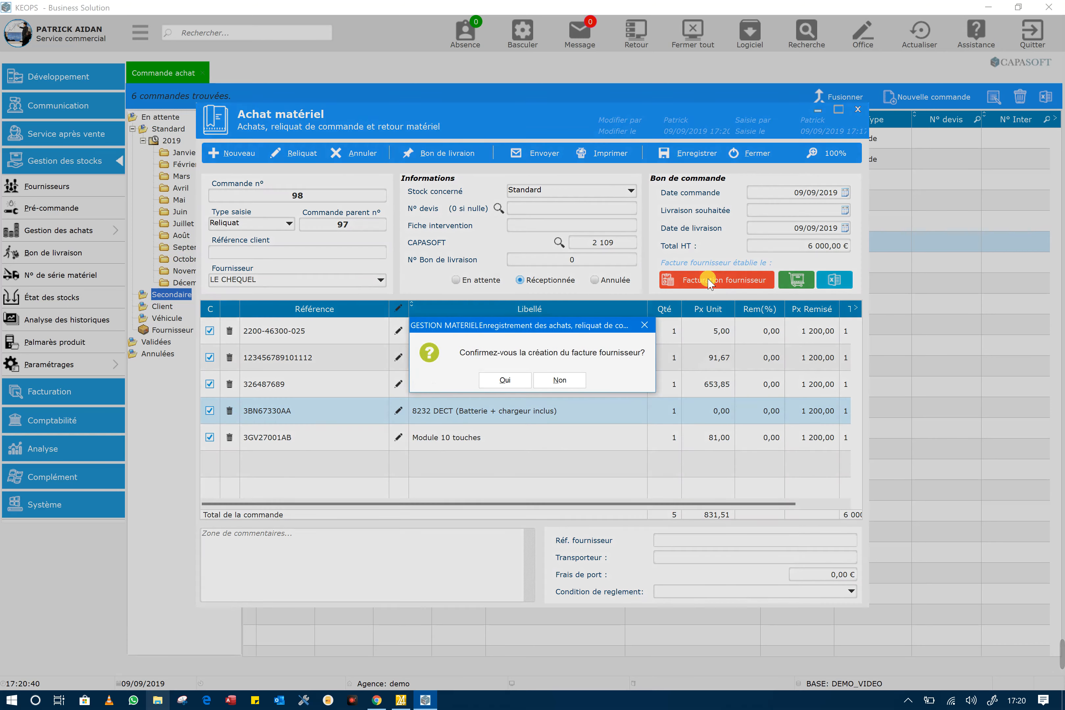
{"action": "left_click", "coordinate": [494, 384]}
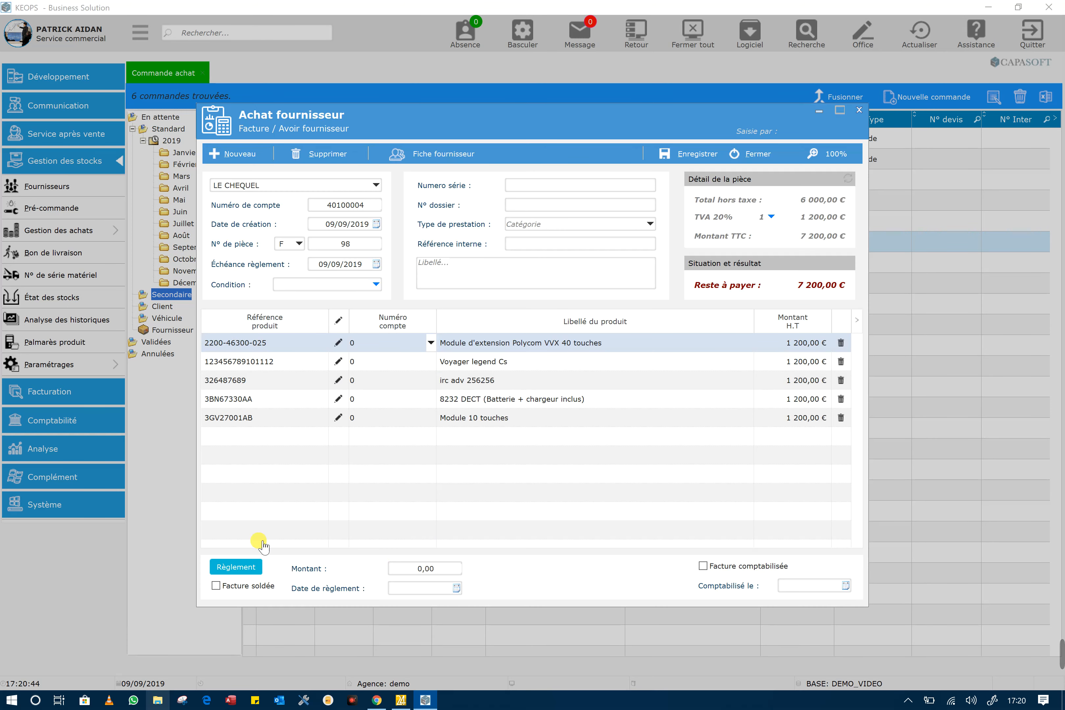
{"action": "left_click_drag", "start_coordinate": [510, 125], "coordinate": [759, 103]}
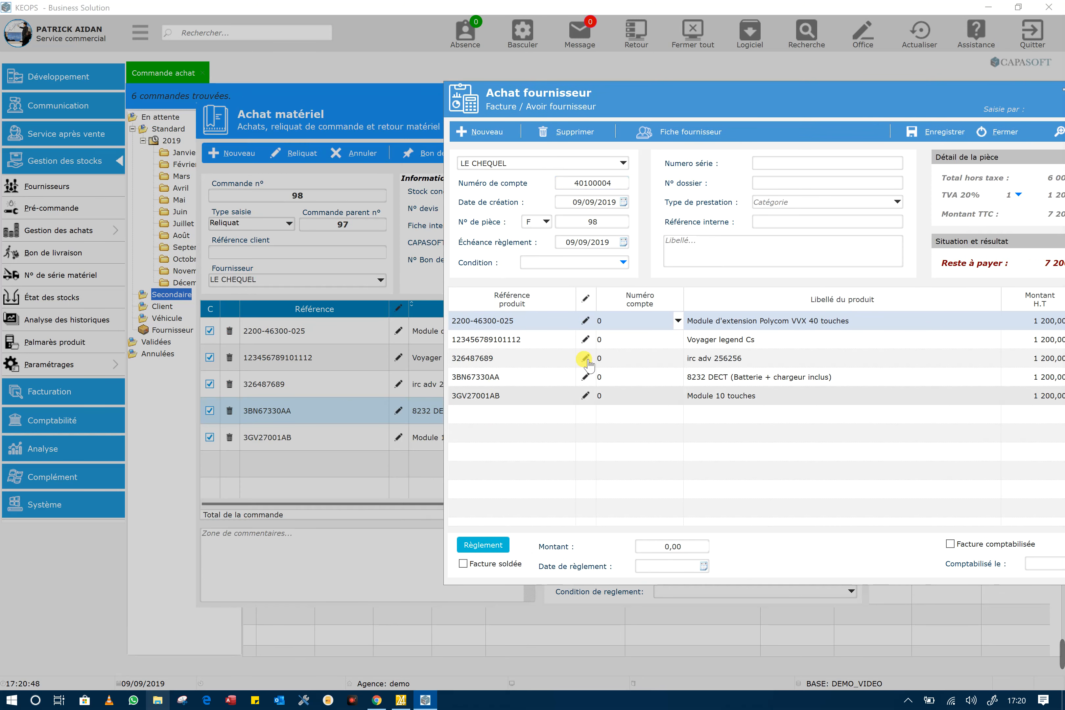
{"action": "left_click_drag", "start_coordinate": [736, 108], "coordinate": [448, 125]}
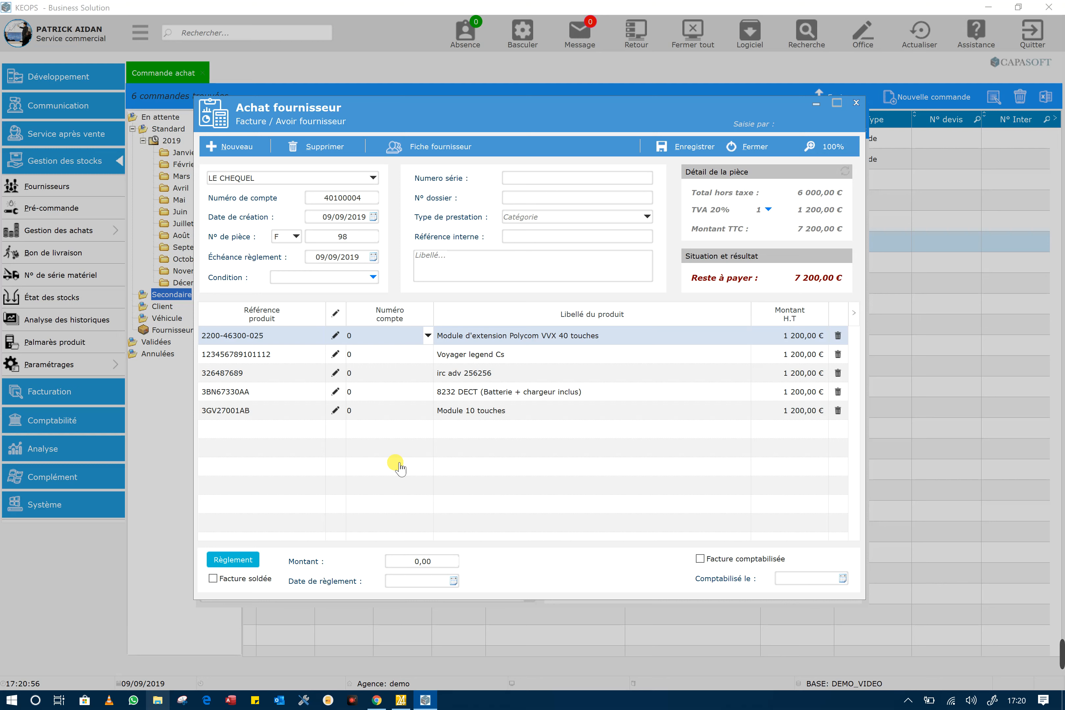
- Assign ledger account 60100002 to the Polycom VVX extension module line, 60100001 to Voyager legend Cs and 60400000 to irc adv 256256
{"action": "left_click", "coordinate": [427, 335]}
{"action": "left_click", "coordinate": [393, 360]}
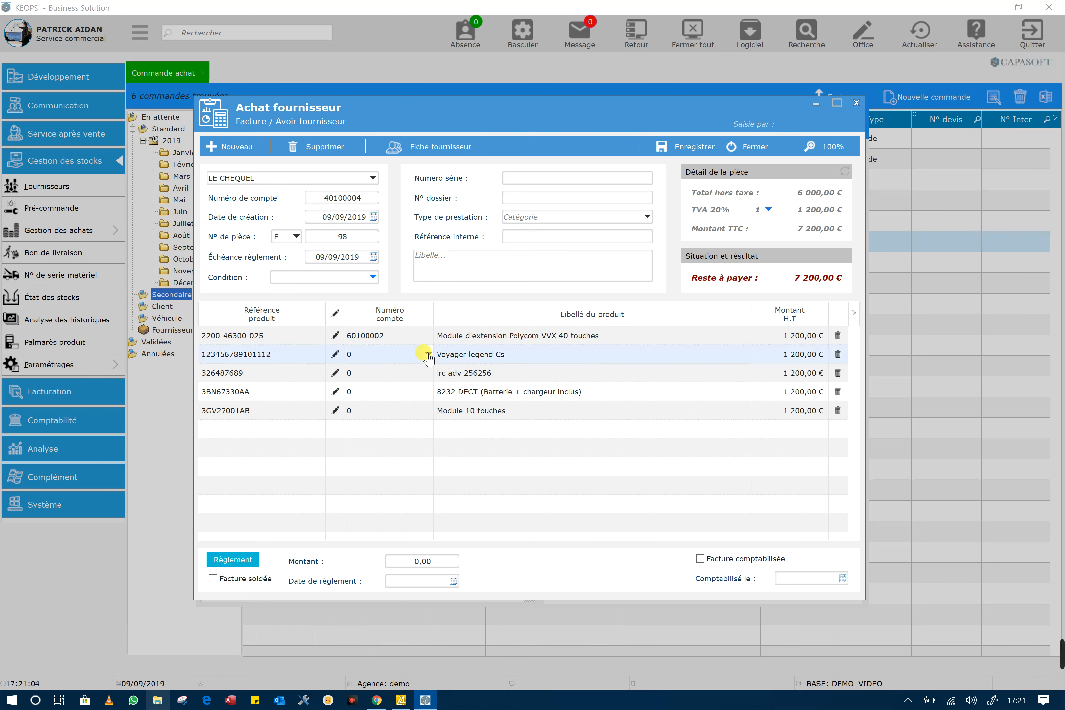
{"action": "left_click", "coordinate": [428, 353]}
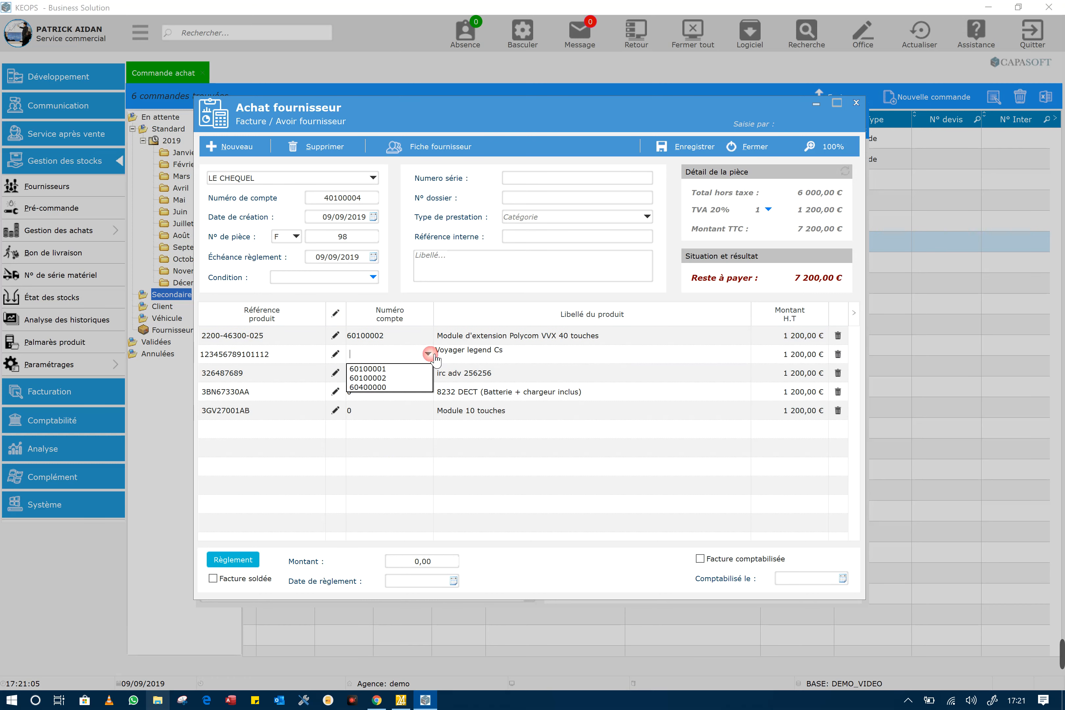
{"action": "left_click", "coordinate": [418, 370]}
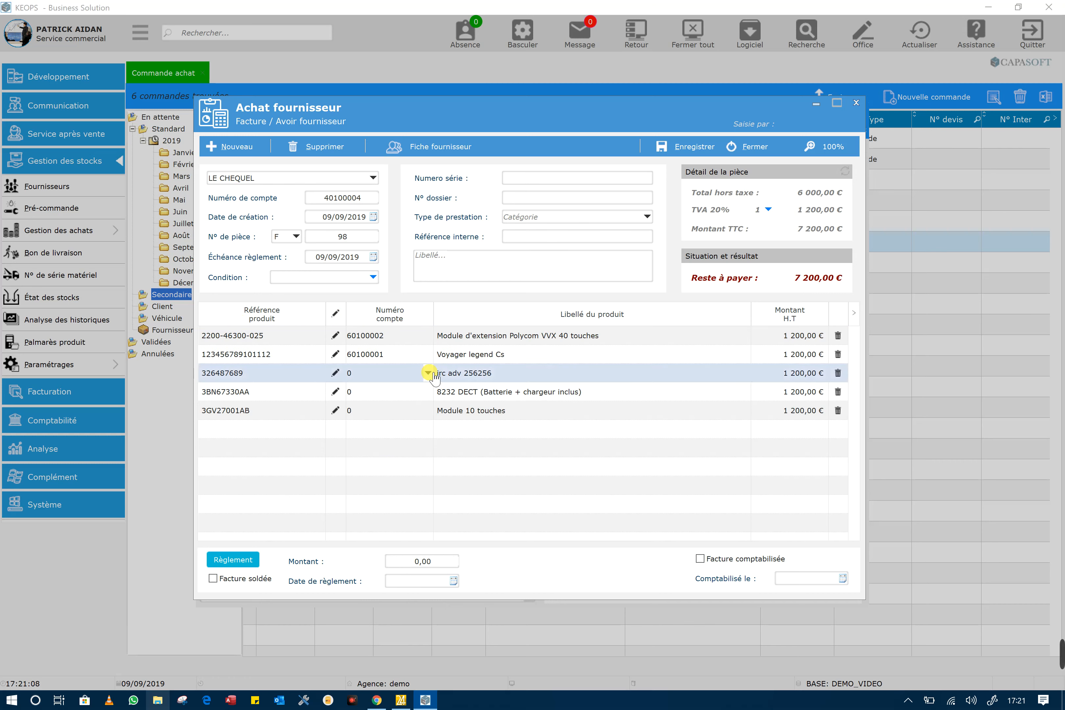
{"action": "left_click", "coordinate": [427, 372]}
{"action": "left_click", "coordinate": [397, 405]}
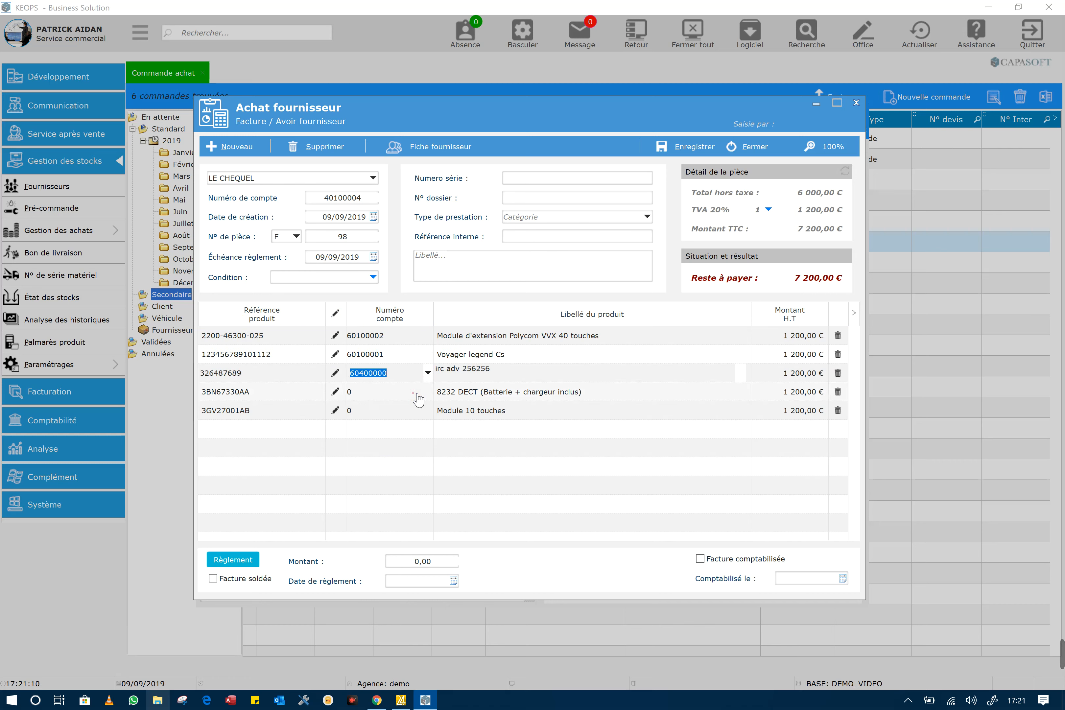
- Assign ledger account 60100002 to the 8232 DECT line and 60100001 to the Module 10 touches line
{"action": "left_click", "coordinate": [428, 391]}
{"action": "left_click", "coordinate": [388, 416]}
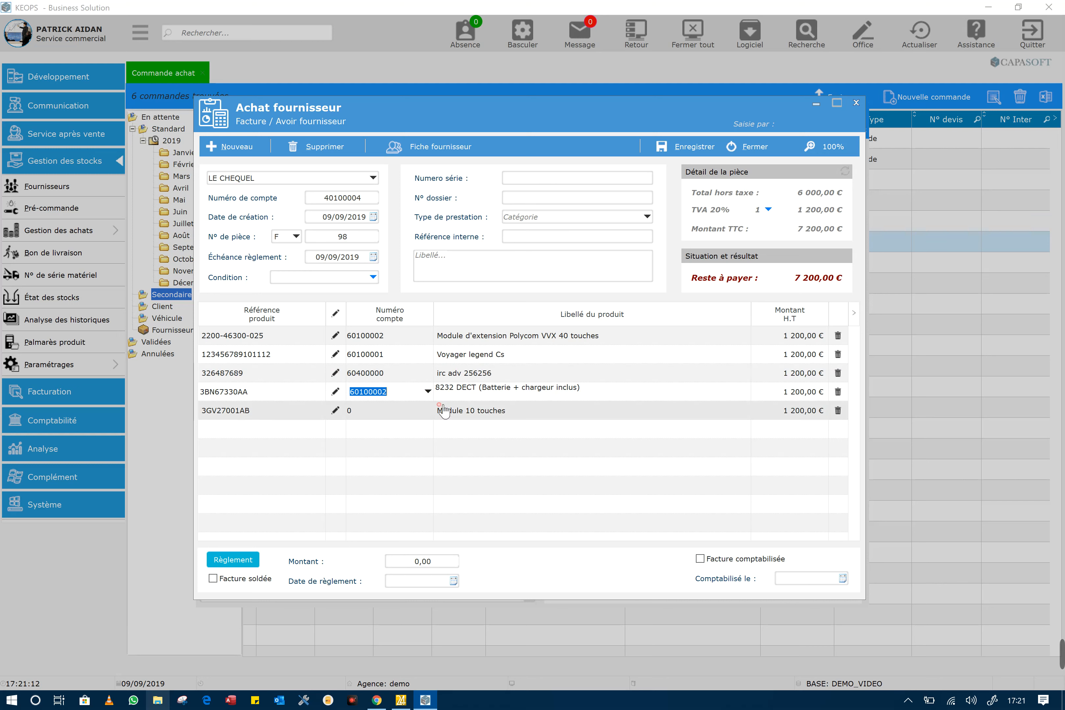
{"action": "left_click", "coordinate": [428, 409]}
{"action": "left_click", "coordinate": [393, 426]}
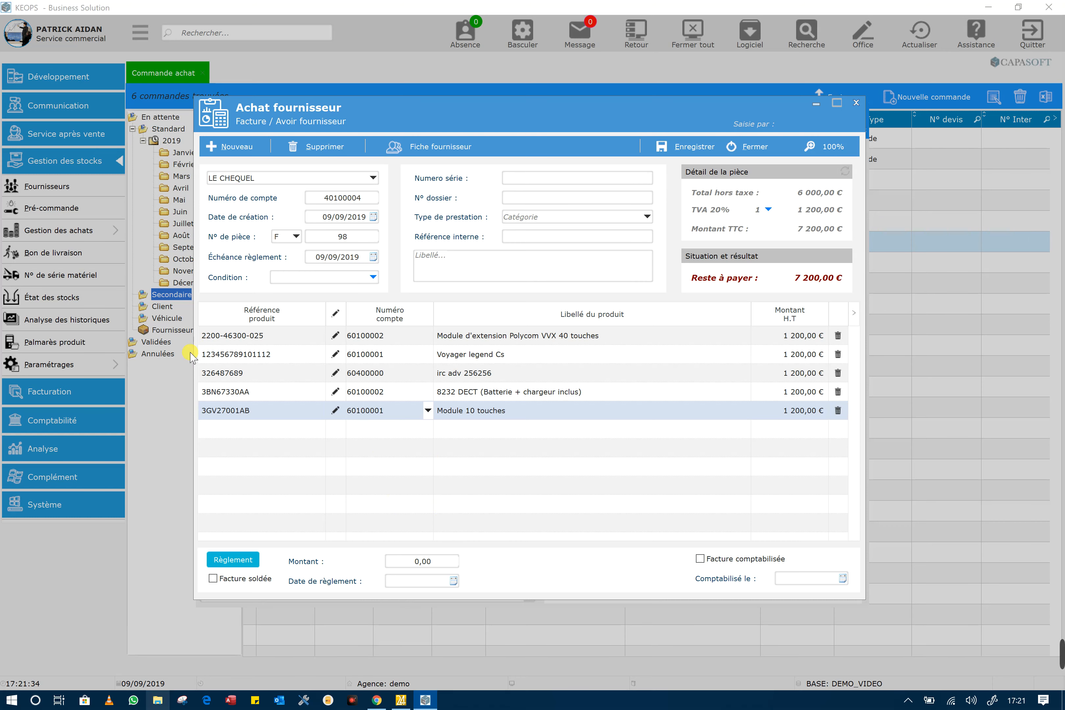
- Save the LE CHEQUEL supplier invoice with confirmation and close the reliquat order
{"action": "mouse_move", "coordinate": [500, 114]}
{"action": "left_mouse_down"}
{"action": "mouse_move", "coordinate": [682, 138]}
{"action": "mouse_move", "coordinate": [494, 114]}
{"action": "left_mouse_up"}
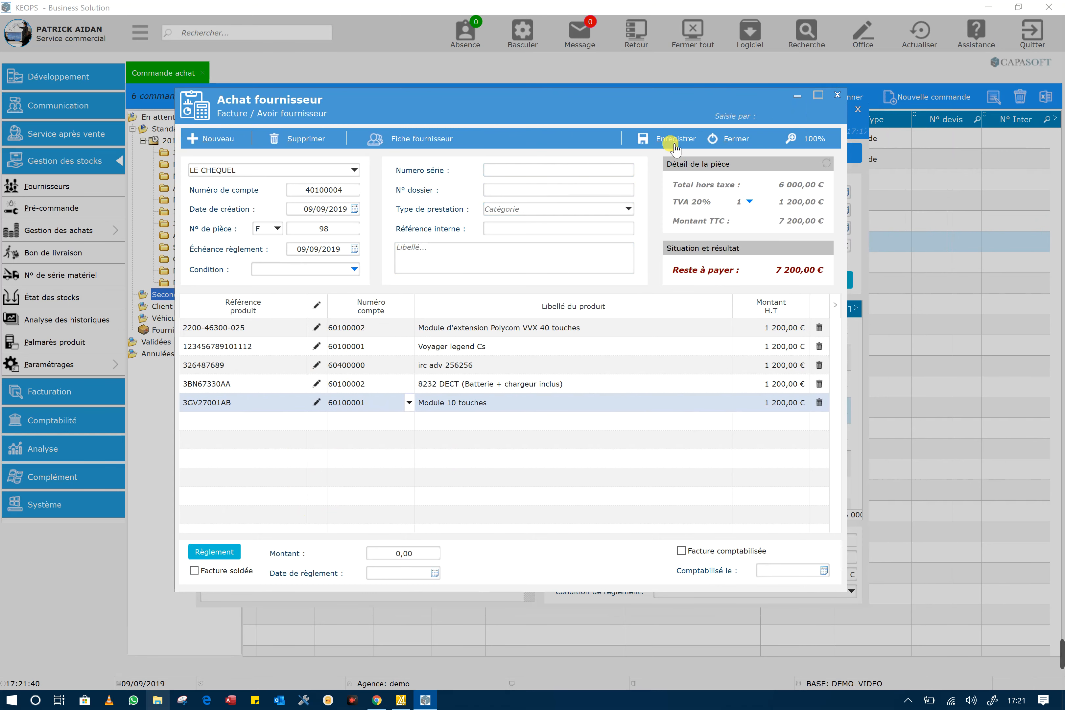
{"action": "left_click", "coordinate": [665, 139]}
{"action": "left_click", "coordinate": [472, 370]}
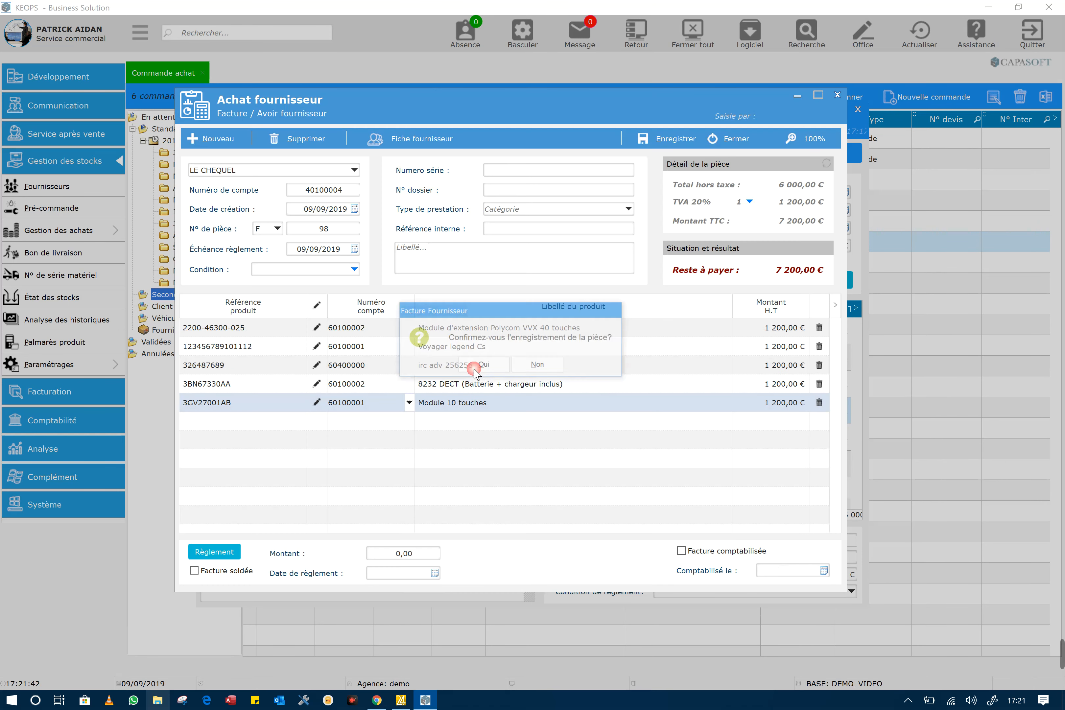
{"action": "left_click", "coordinate": [725, 142]}
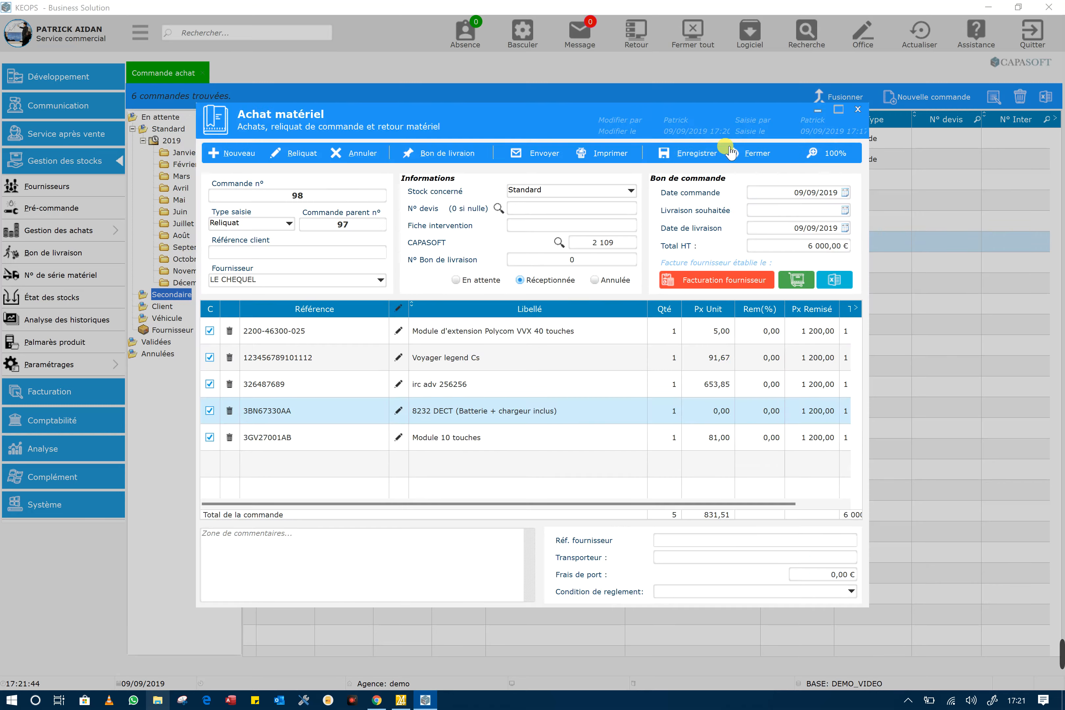
{"action": "left_click", "coordinate": [726, 142]}
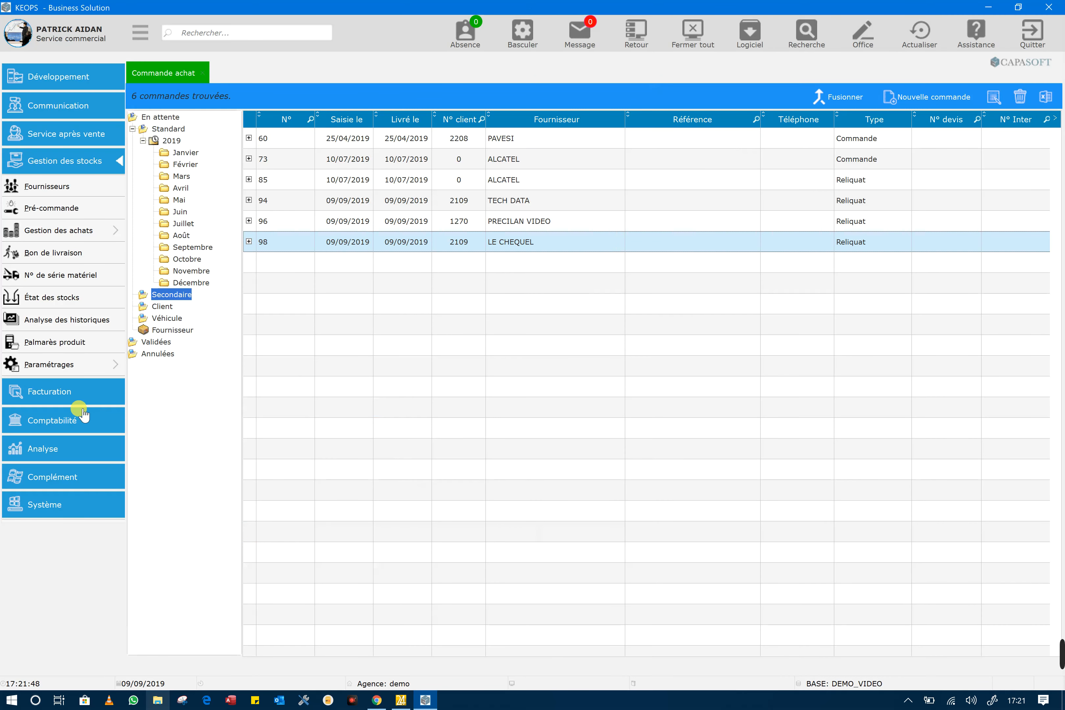
- Open the LE CHEQUEL invoice from the purchase journal's Liste des écritures in accounting to check its recorded lines
{"action": "left_click", "coordinate": [72, 419]}
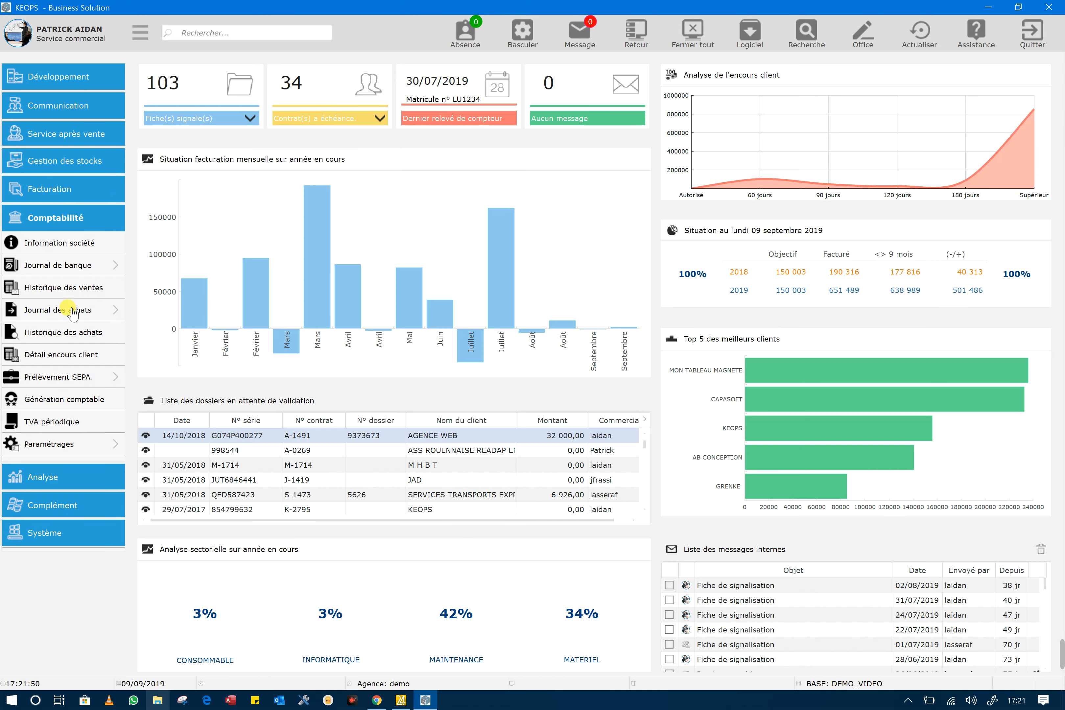
{"action": "left_click", "coordinate": [118, 313]}
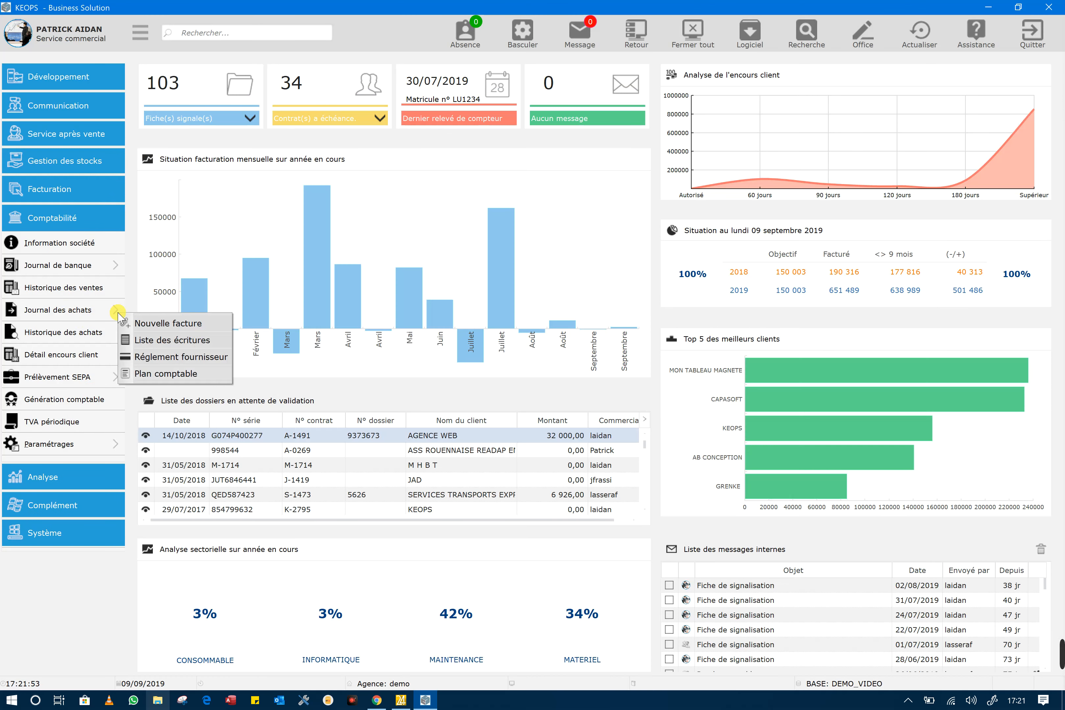
{"action": "left_click", "coordinate": [183, 340]}
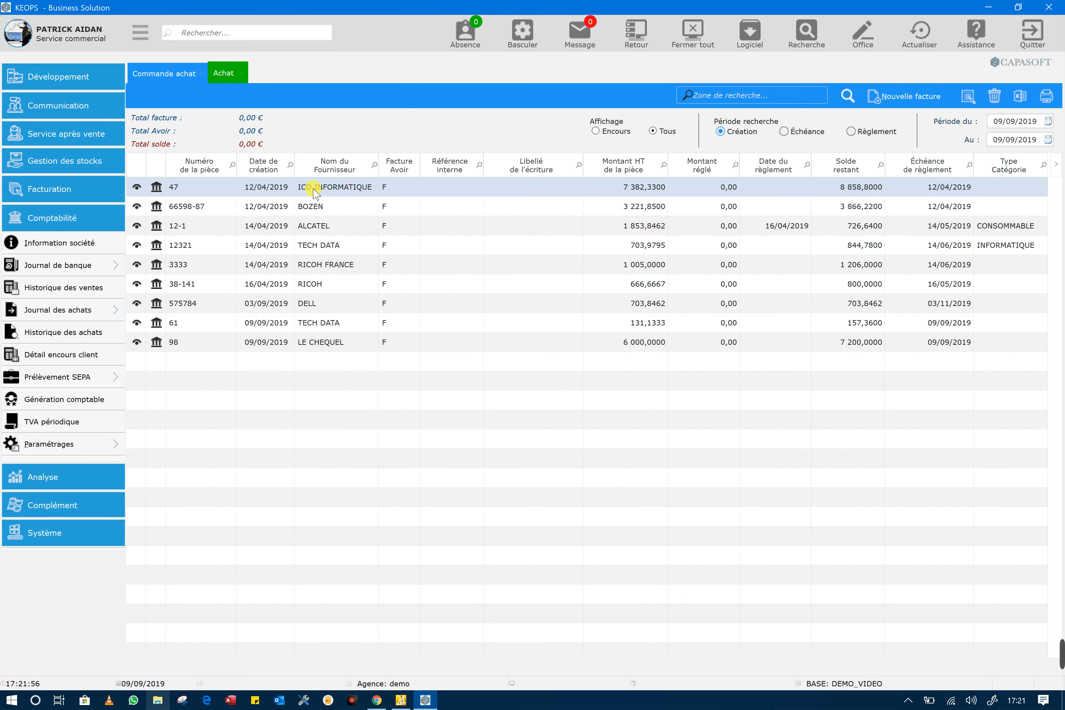
{"action": "left_click", "coordinate": [317, 346]}
{"action": "left_click", "coordinate": [136, 343]}
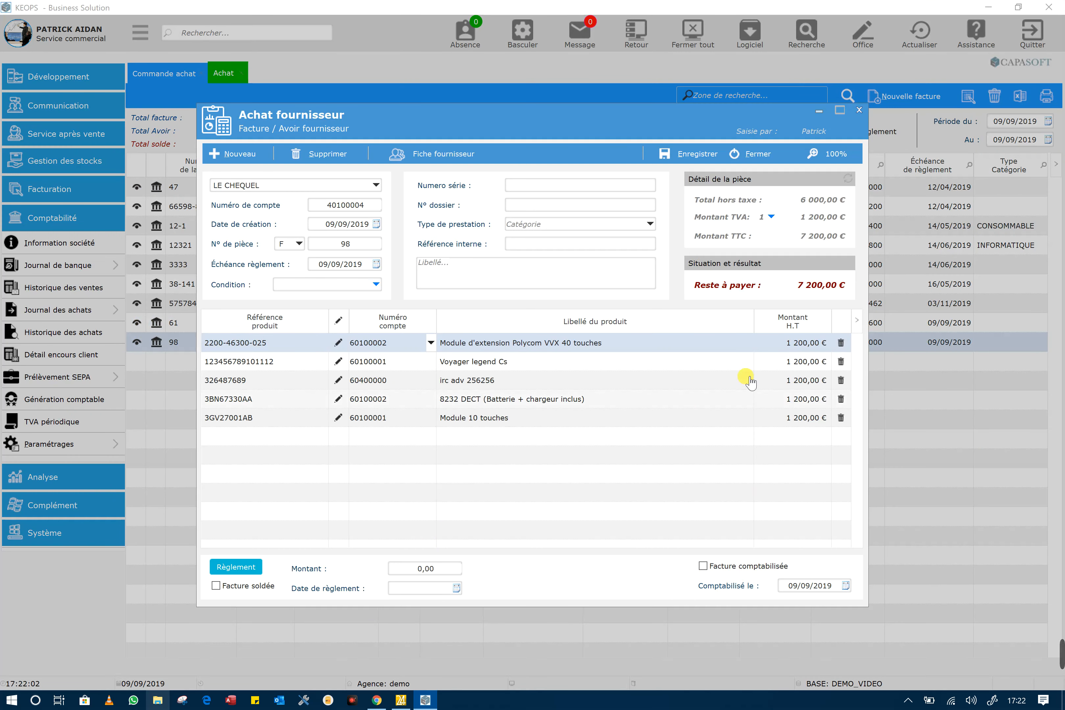
- Close the invoice view and record a 7 200,00 € payment for LE CHEQUEL invoice 98, with bank reference VIREMENT and mode Virement
{"action": "left_click", "coordinate": [762, 160]}
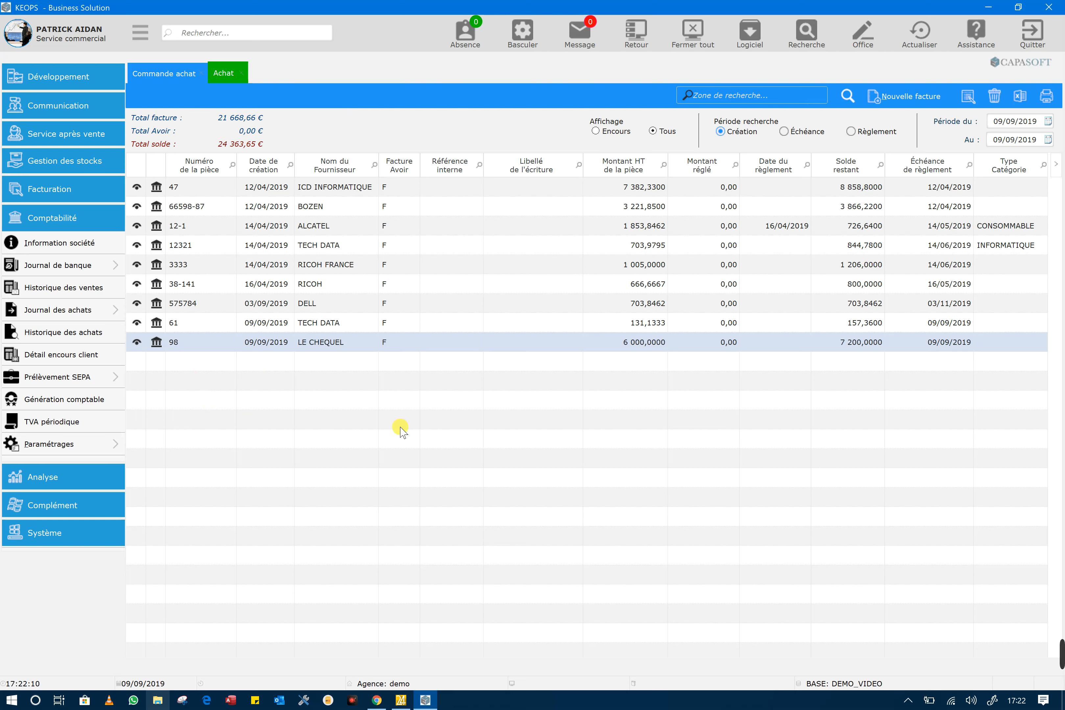
{"action": "left_click", "coordinate": [156, 343]}
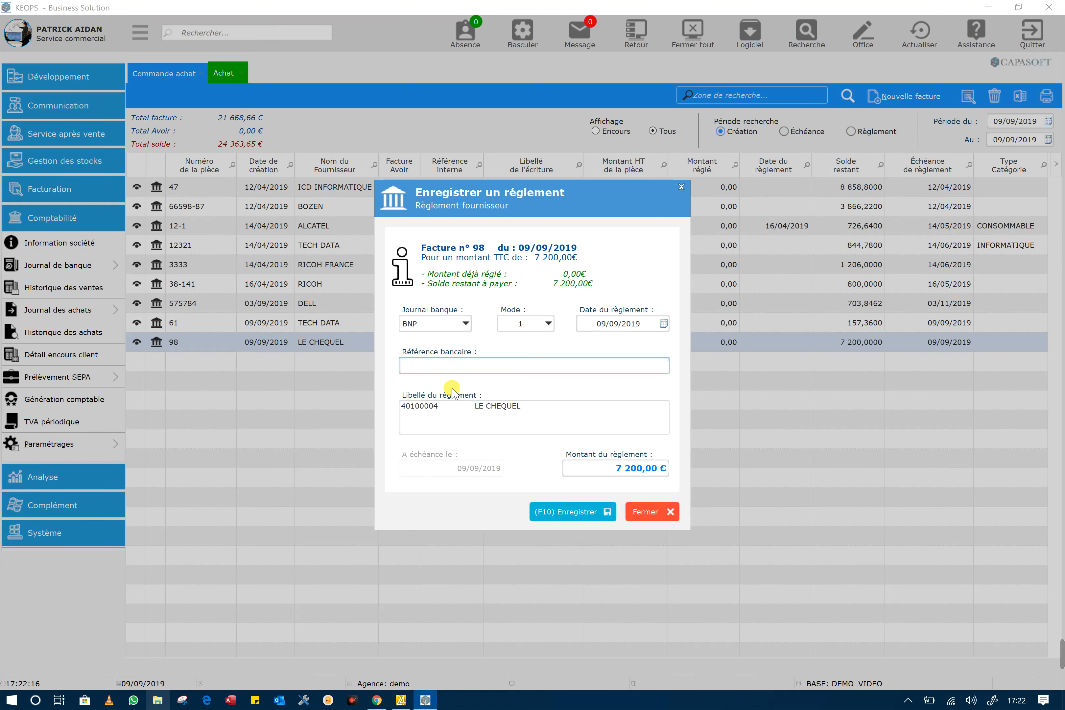
{"action": "type", "text": "VIREMENT"}
{"action": "left_click", "coordinate": [548, 323]}
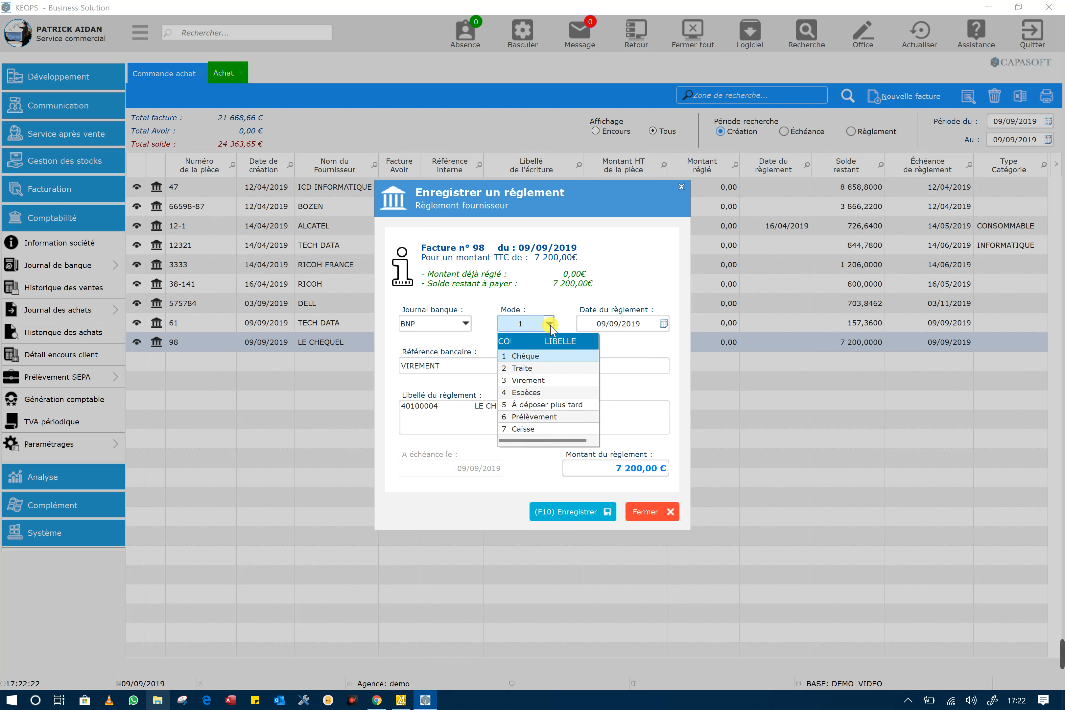
{"action": "left_click", "coordinate": [546, 381]}
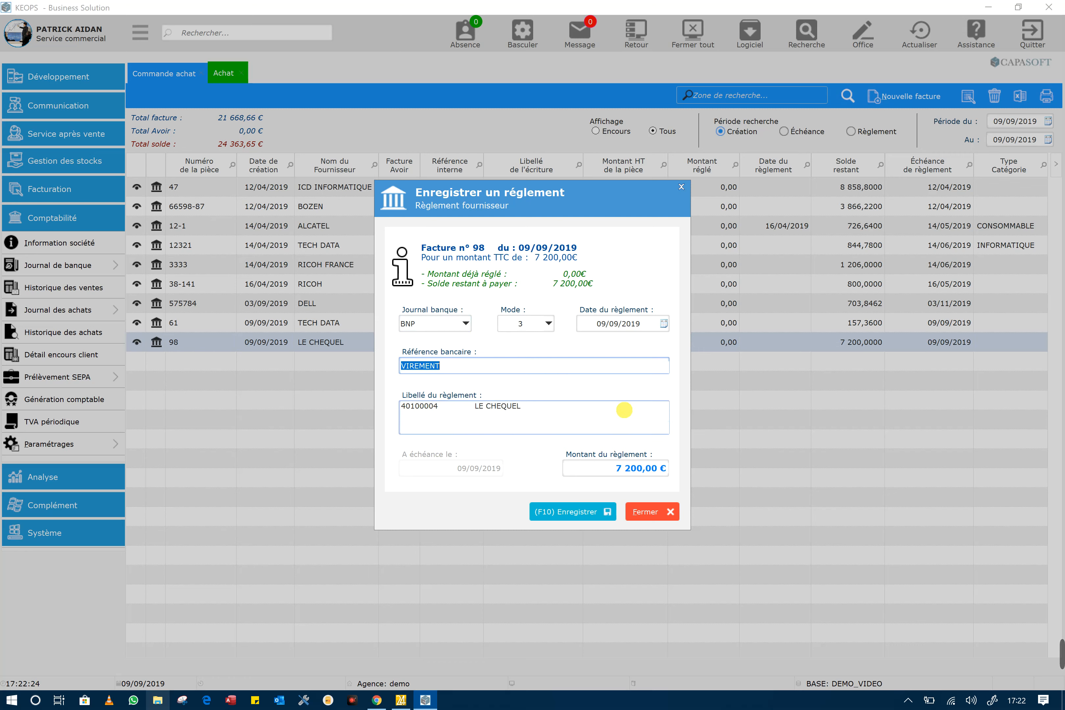
{"action": "left_click_drag", "start_coordinate": [401, 407], "coordinate": [524, 406]}
{"action": "left_click", "coordinate": [545, 405]}
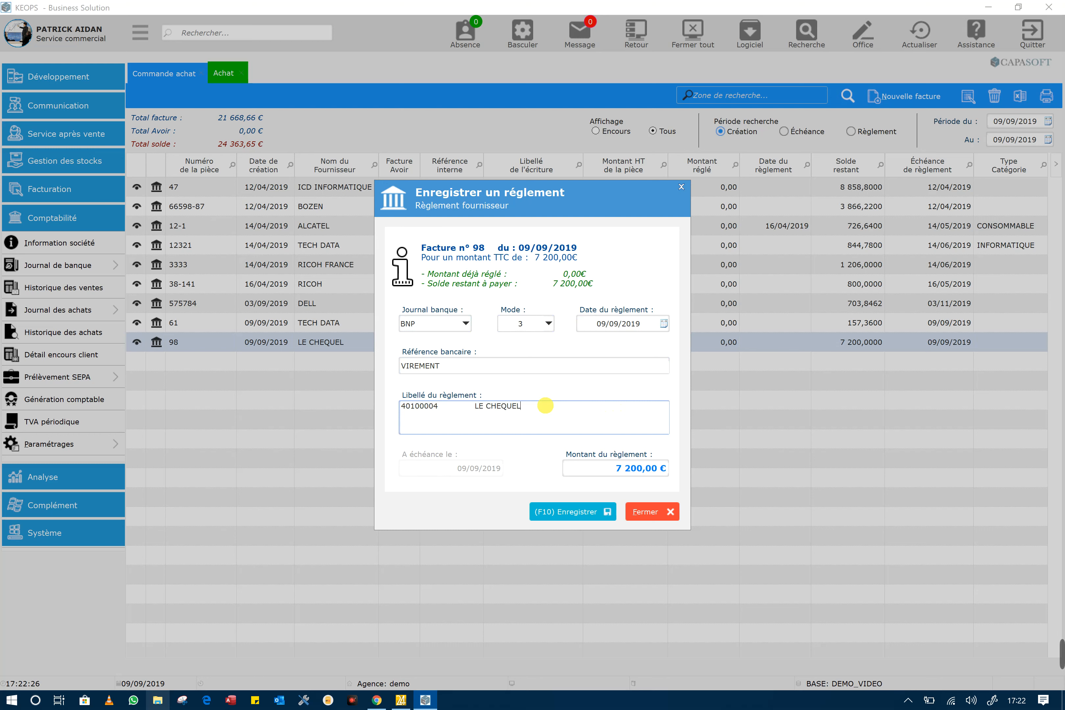
{"action": "left_click", "coordinate": [556, 469]}
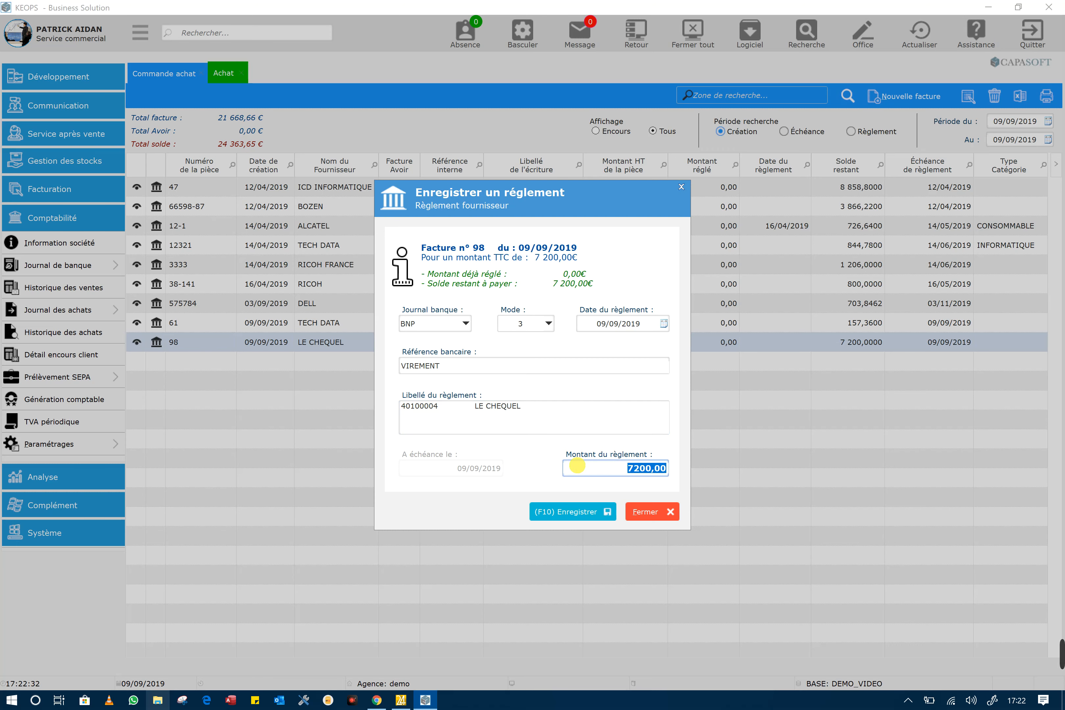
{"action": "left_click", "coordinate": [591, 513]}
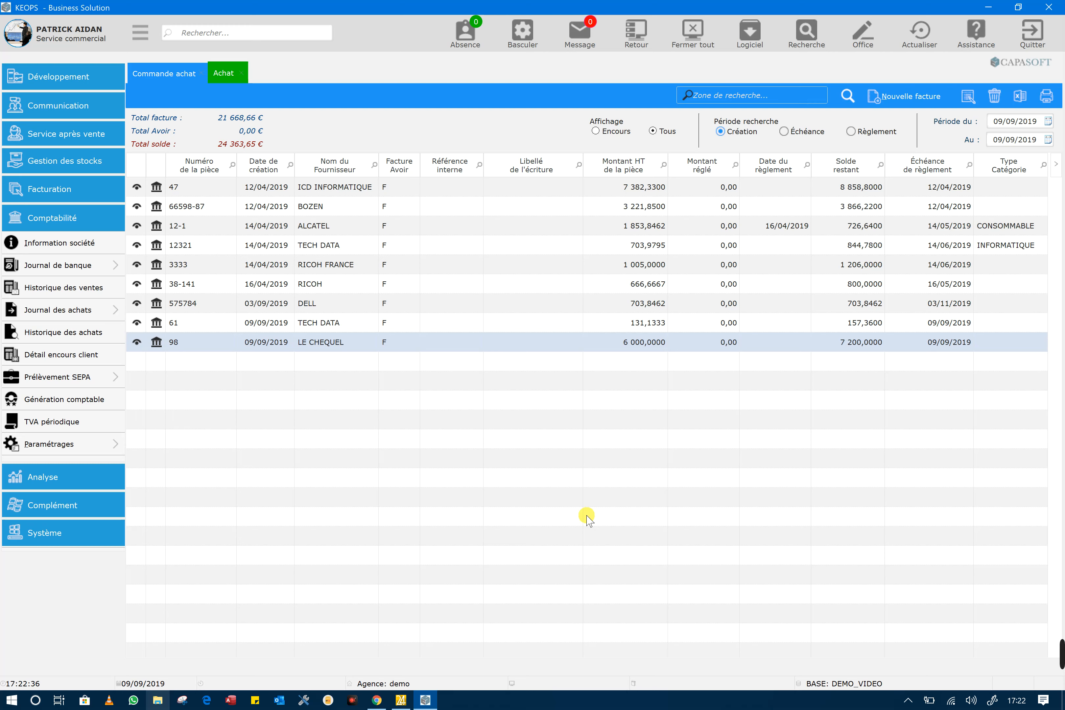
- Check the payment details of LE CHEQUEL invoice 98, and view the payment form of TECH DATA invoice 61 without saving
{"action": "left_click", "coordinate": [136, 342]}
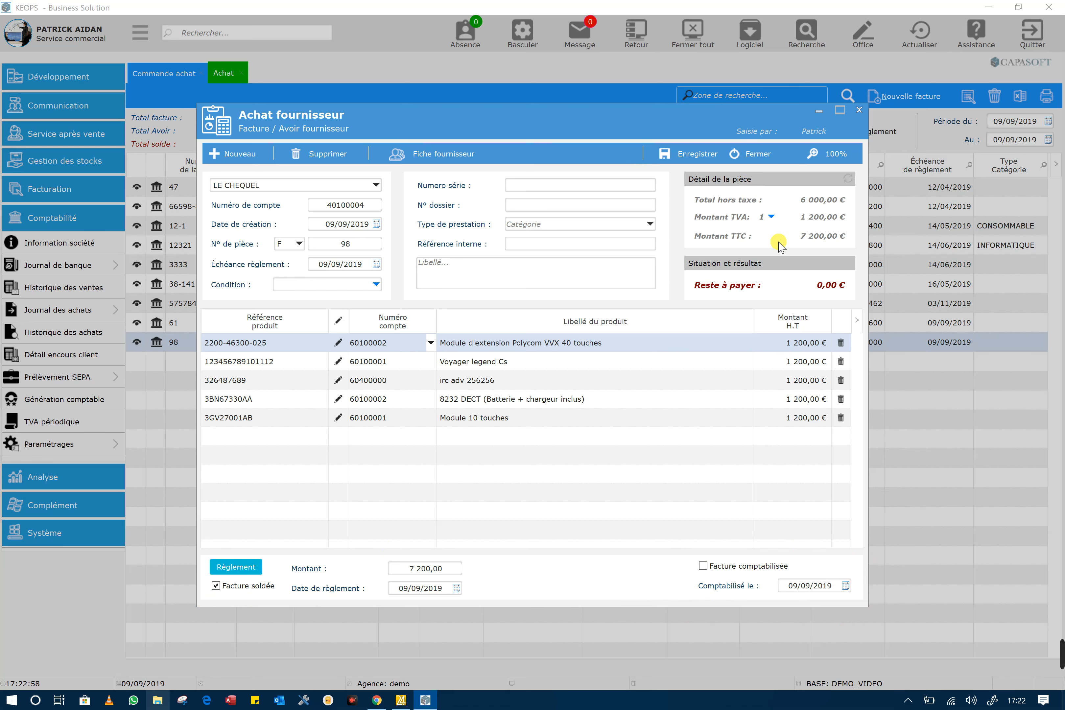
{"action": "left_click", "coordinate": [756, 154]}
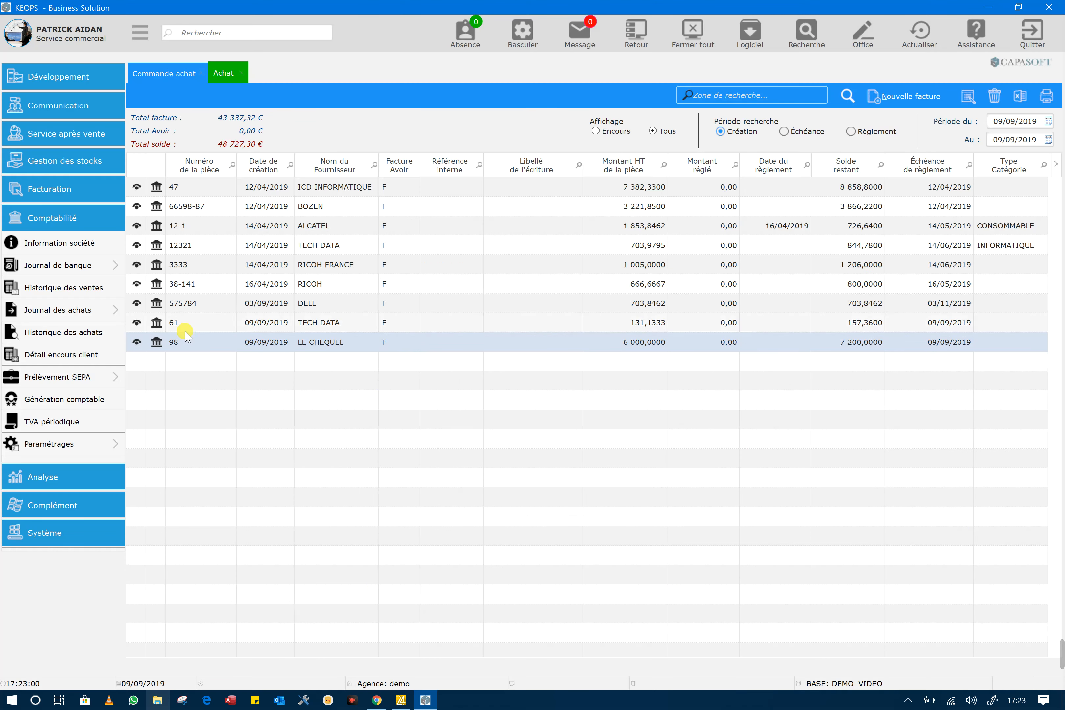
{"action": "left_click", "coordinate": [136, 324]}
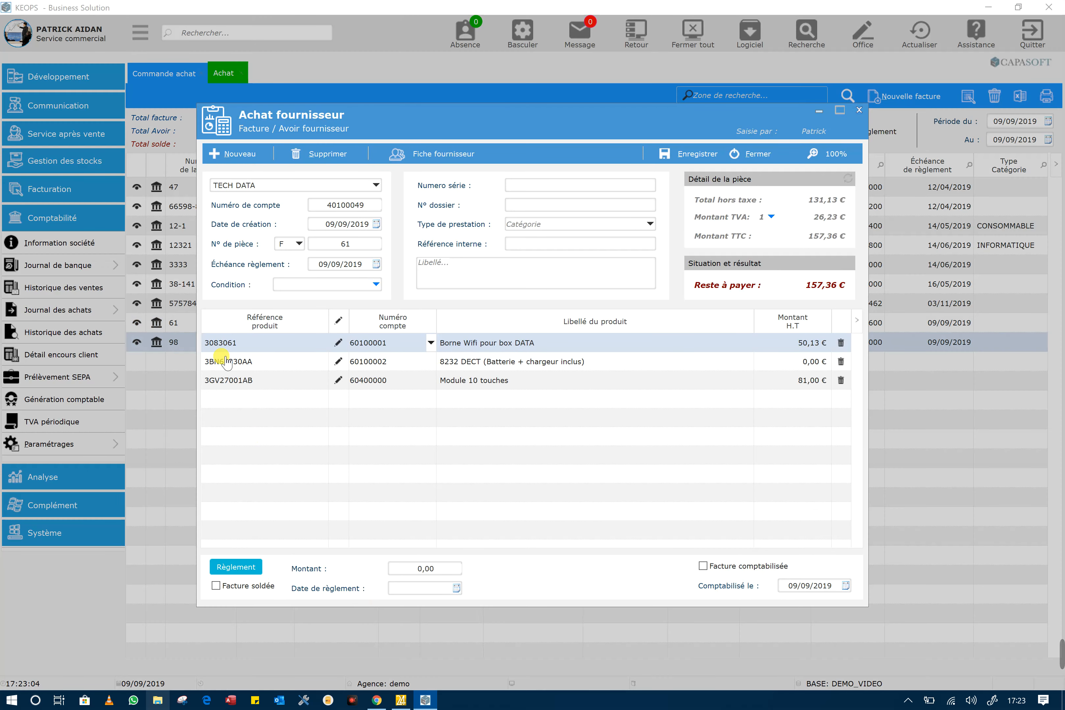
{"action": "left_click", "coordinate": [238, 567]}
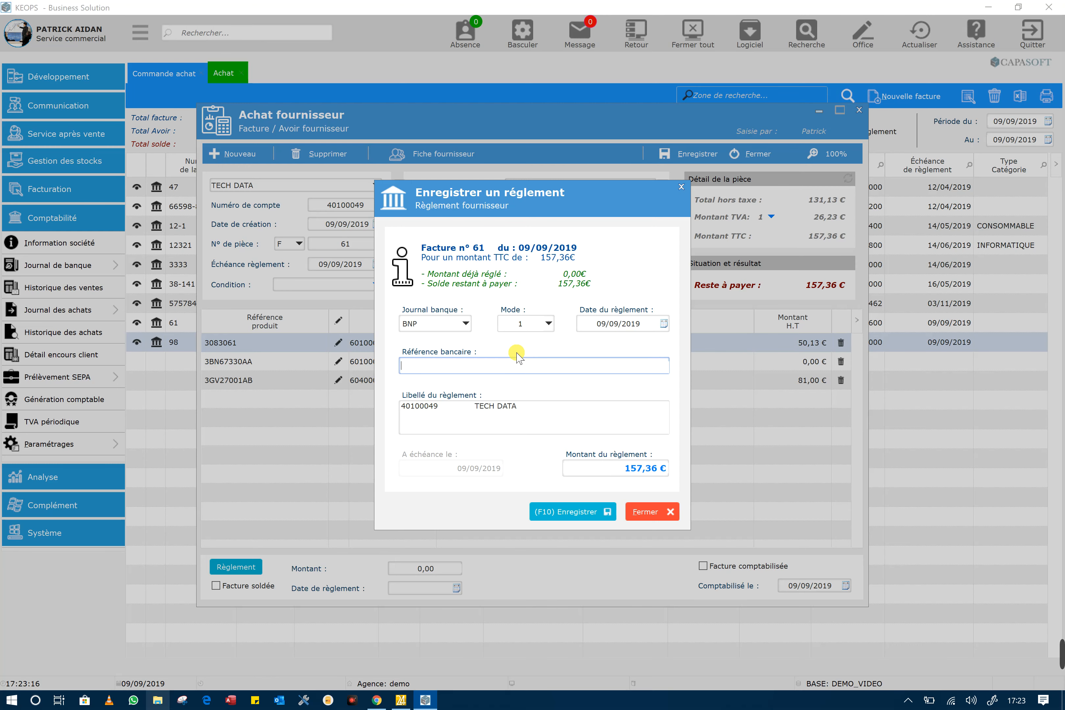
{"action": "left_click", "coordinate": [646, 512]}
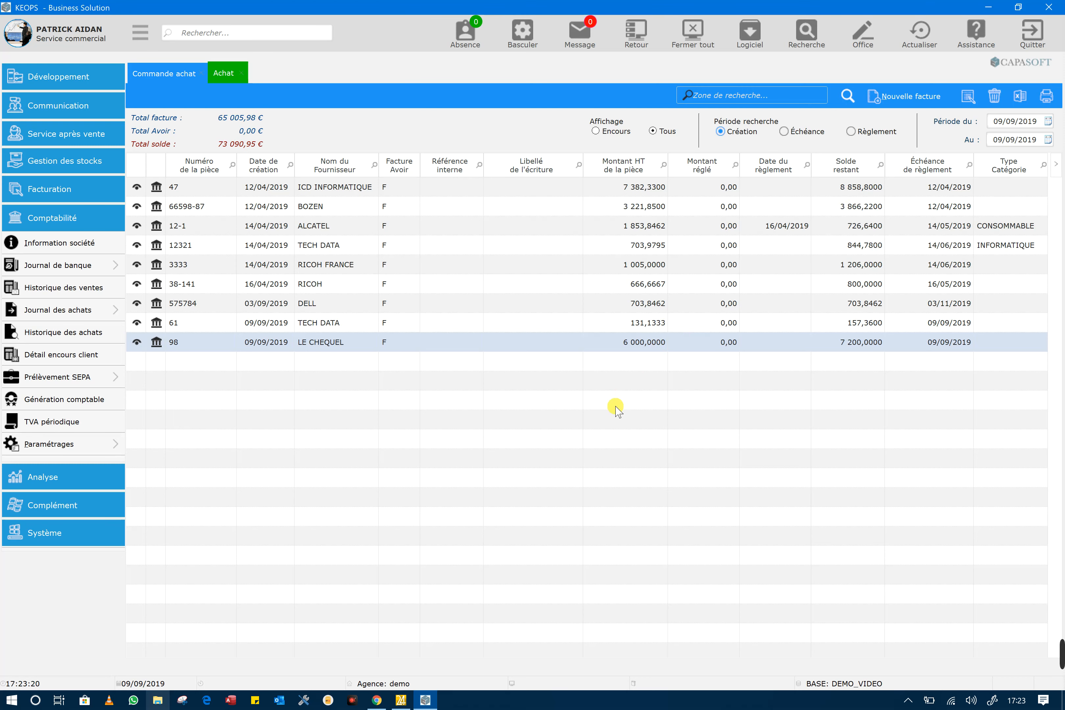
- Open the product sheet of CARTOUCHE T0611 OURSON NOIR from the product catalogue
{"action": "left_click", "coordinate": [111, 87]}
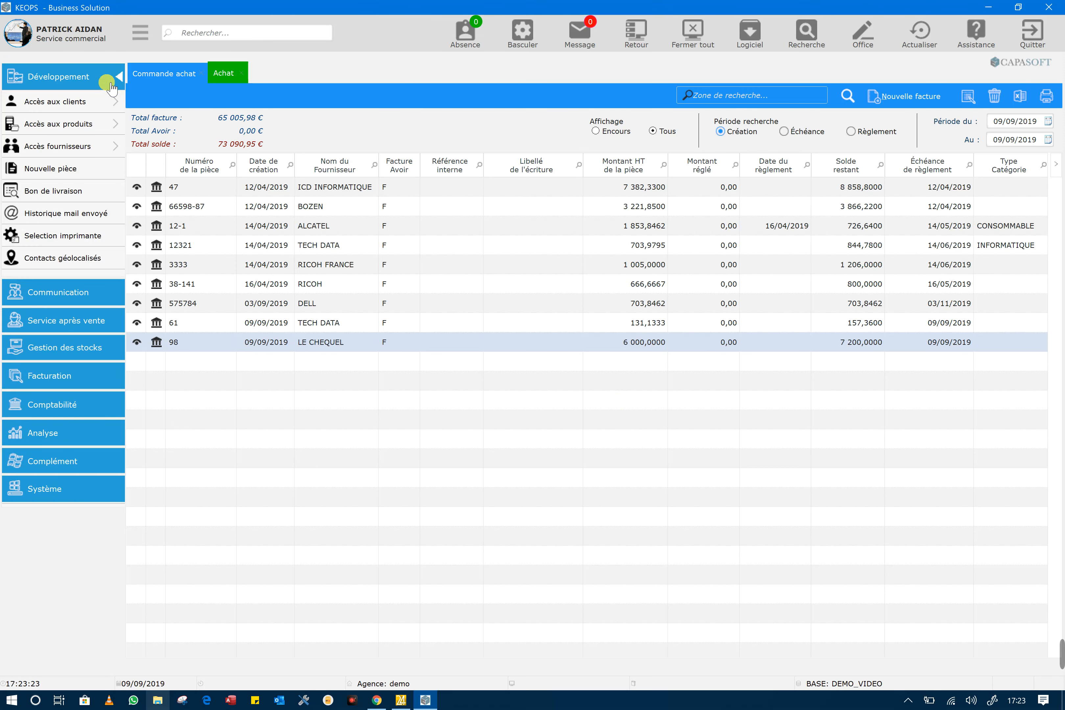
{"action": "left_click", "coordinate": [115, 123]}
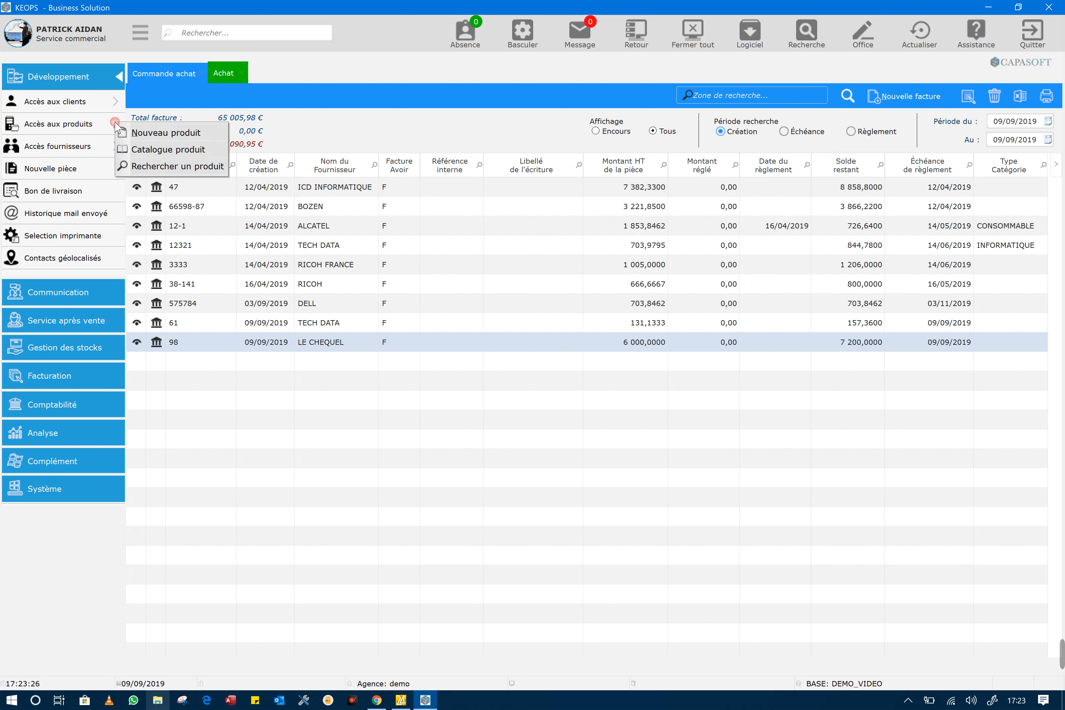
{"action": "left_click", "coordinate": [165, 149]}
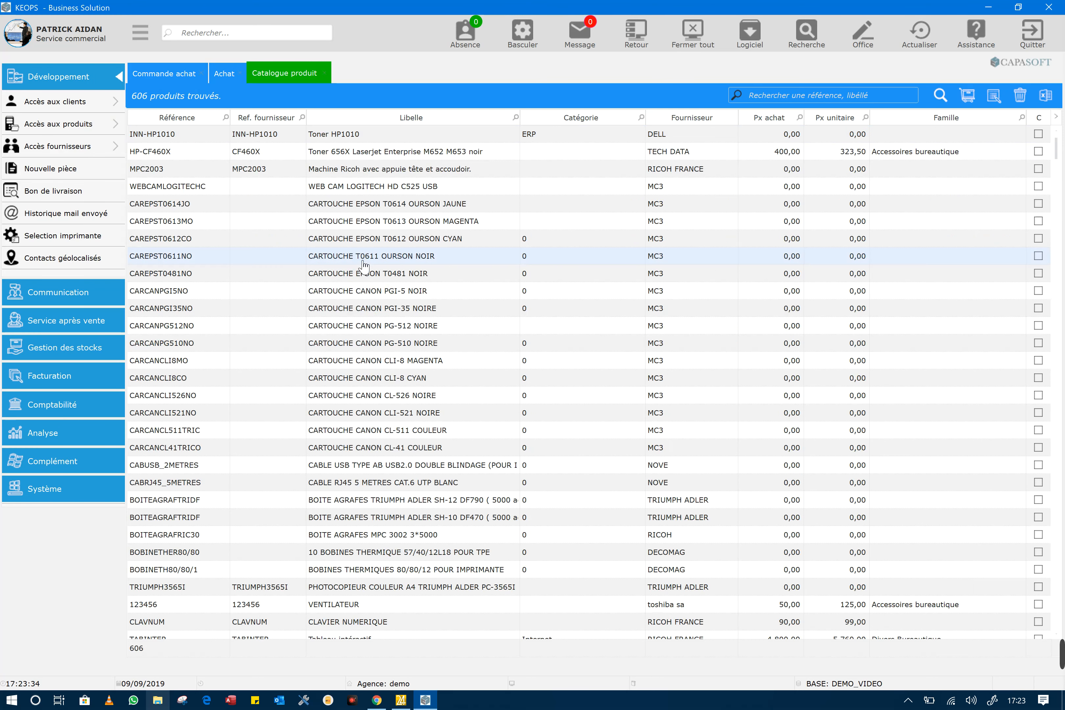
{"action": "double_click", "coordinate": [330, 258]}
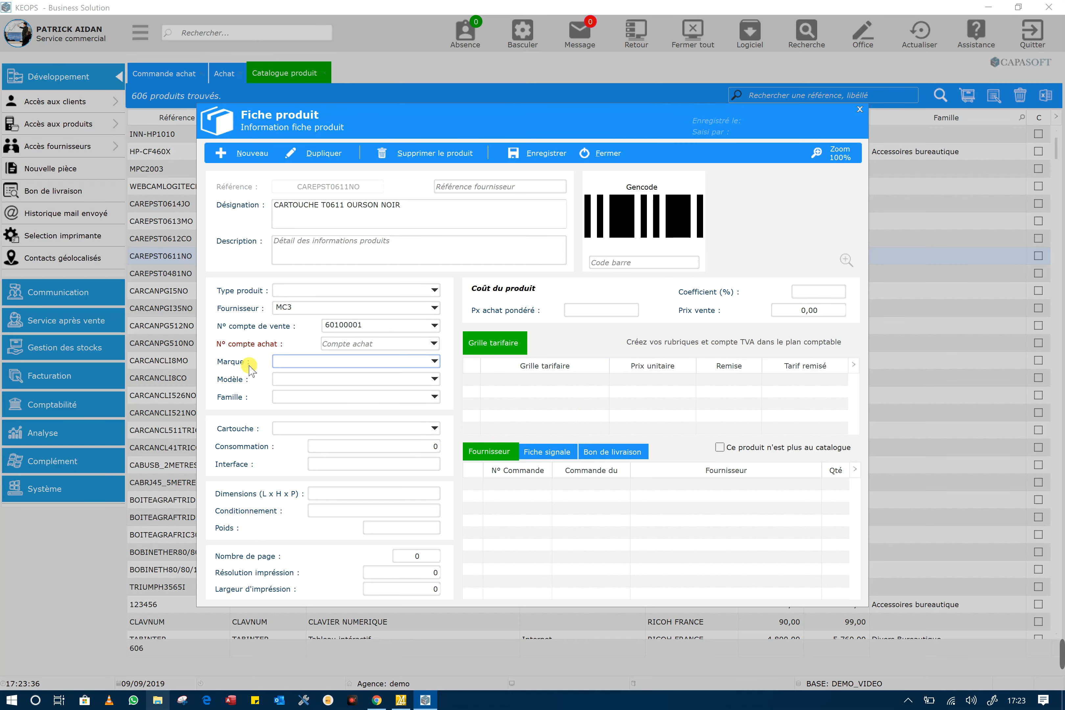
- Choose 60400000 as the product's purchase account, and close the product sheet without saving
{"action": "left_click", "coordinate": [386, 323]}
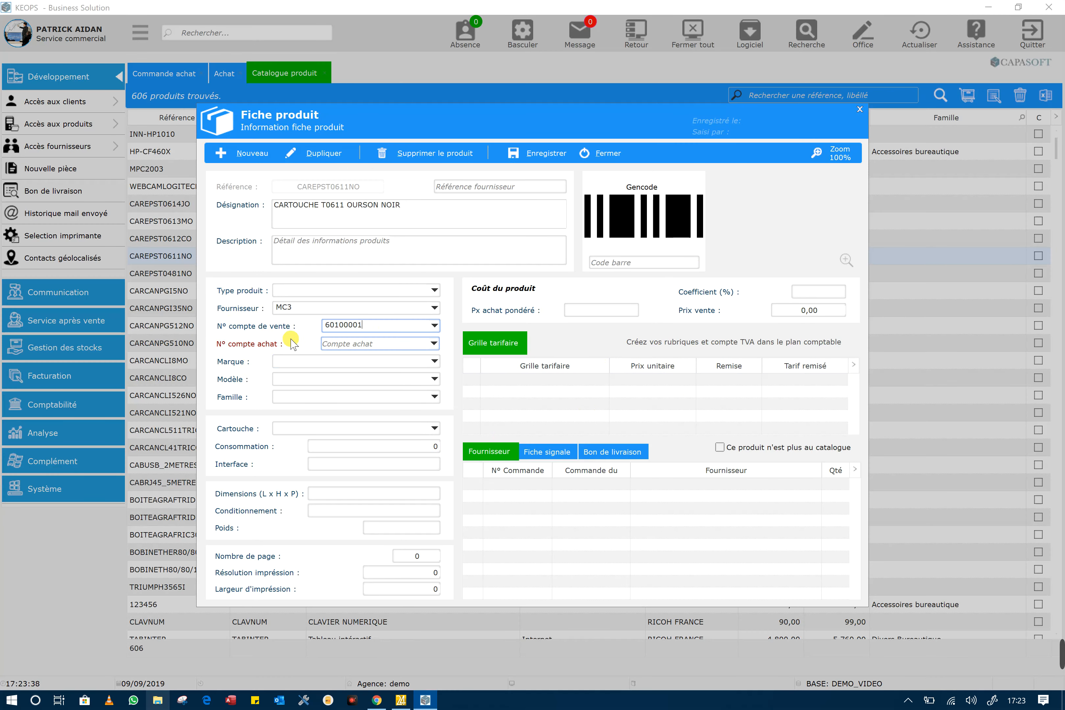
{"action": "left_click", "coordinate": [439, 344]}
{"action": "left_click", "coordinate": [437, 344]}
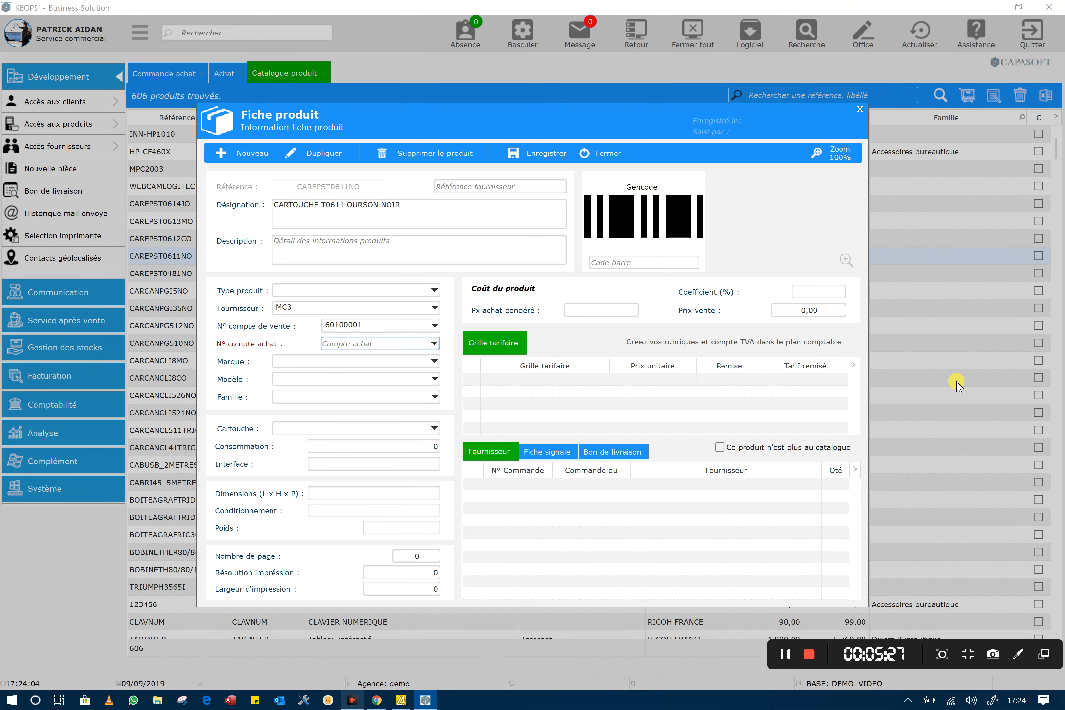
{"action": "left_click", "coordinate": [434, 344]}
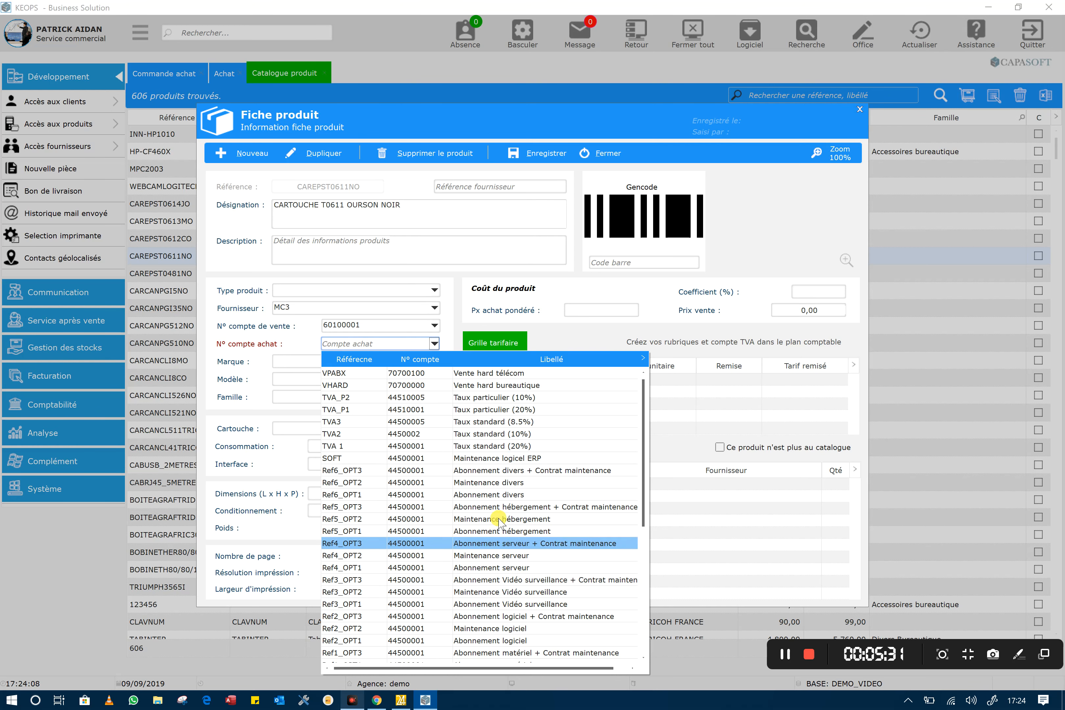
{"action": "left_click_drag", "start_coordinate": [643, 432], "coordinate": [613, 620]}
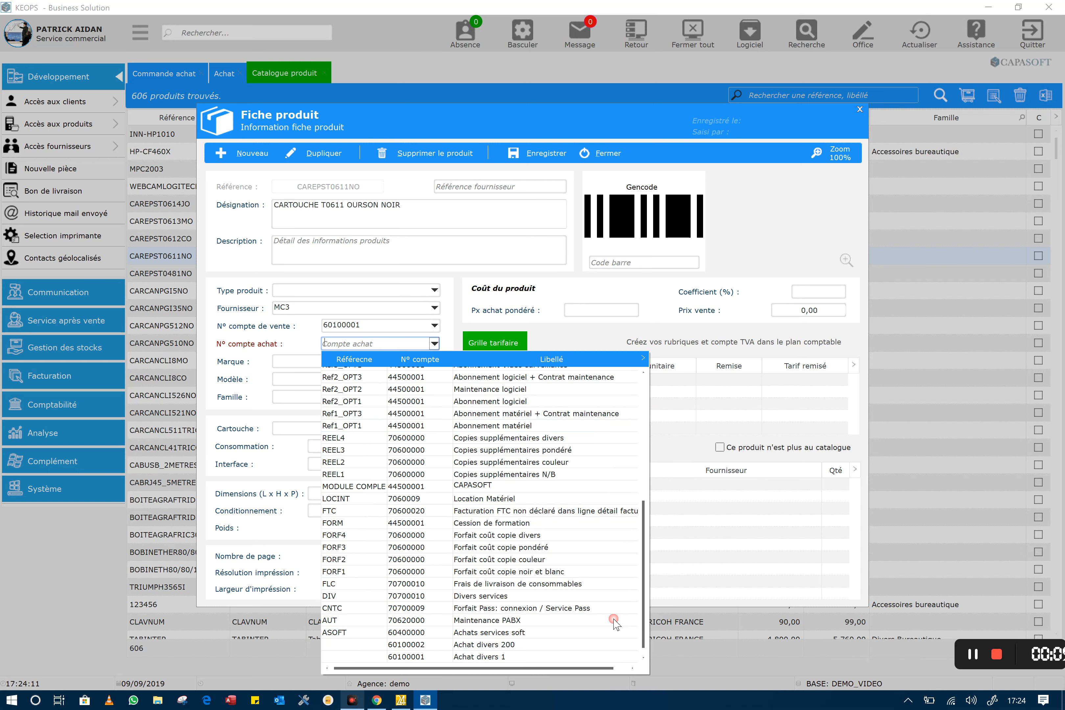
{"action": "left_click", "coordinate": [407, 632]}
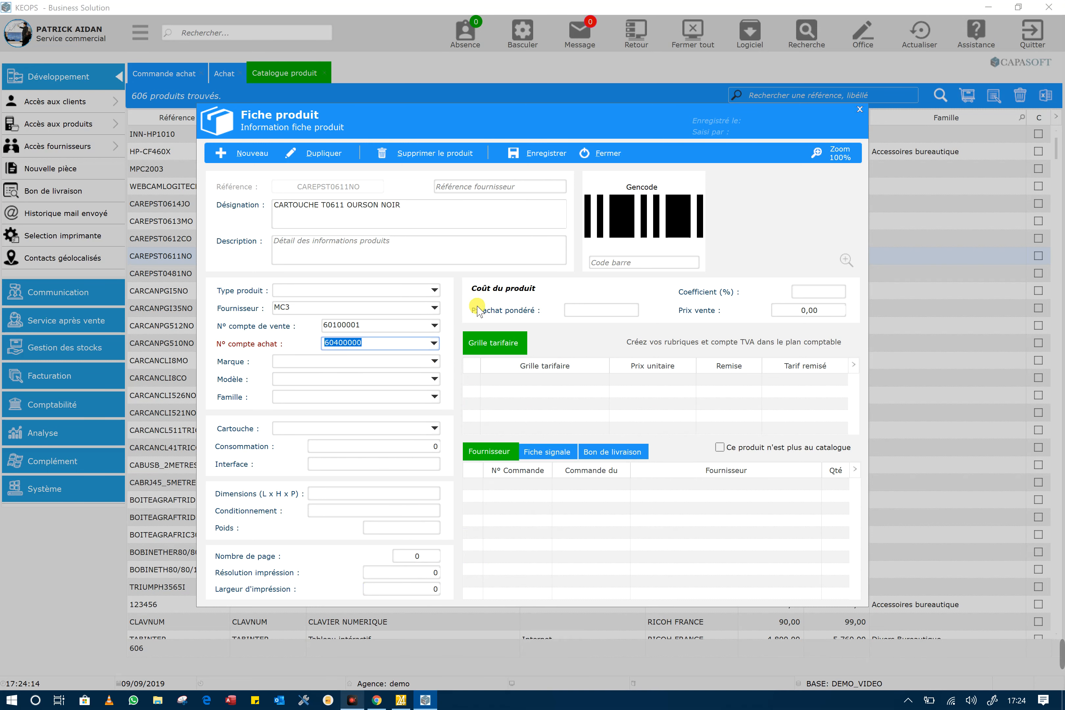
{"action": "left_click", "coordinate": [610, 153]}
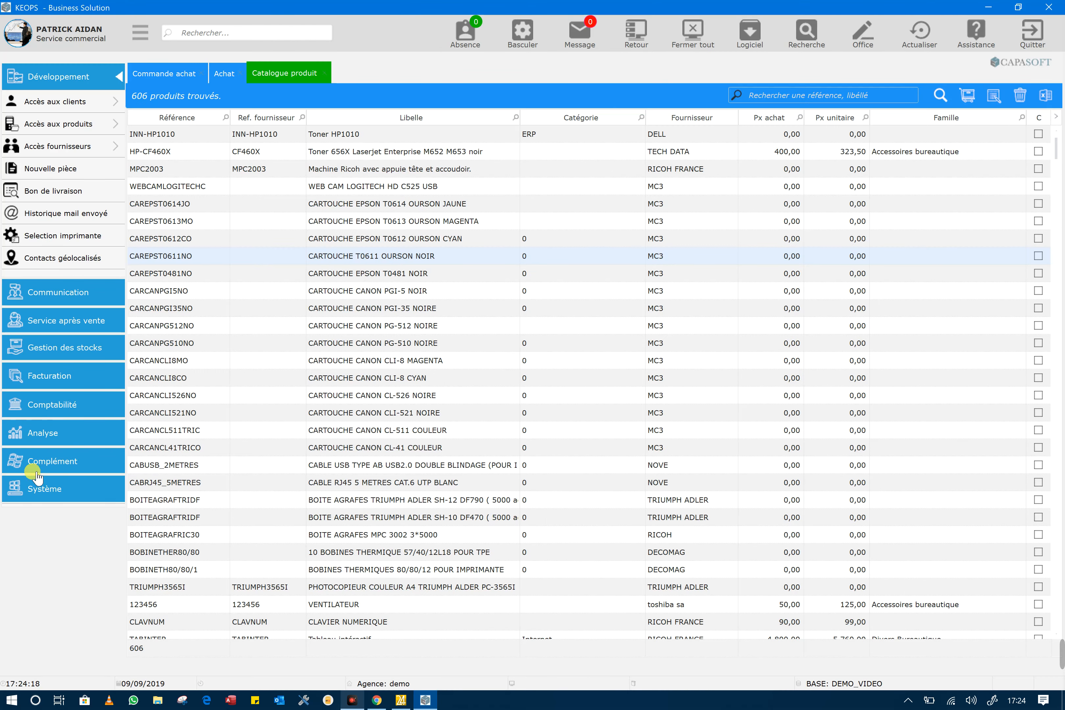
- Open the chart of accounts from the billing parameters and create a new entry with account type Achat
{"action": "left_click", "coordinate": [63, 384]}
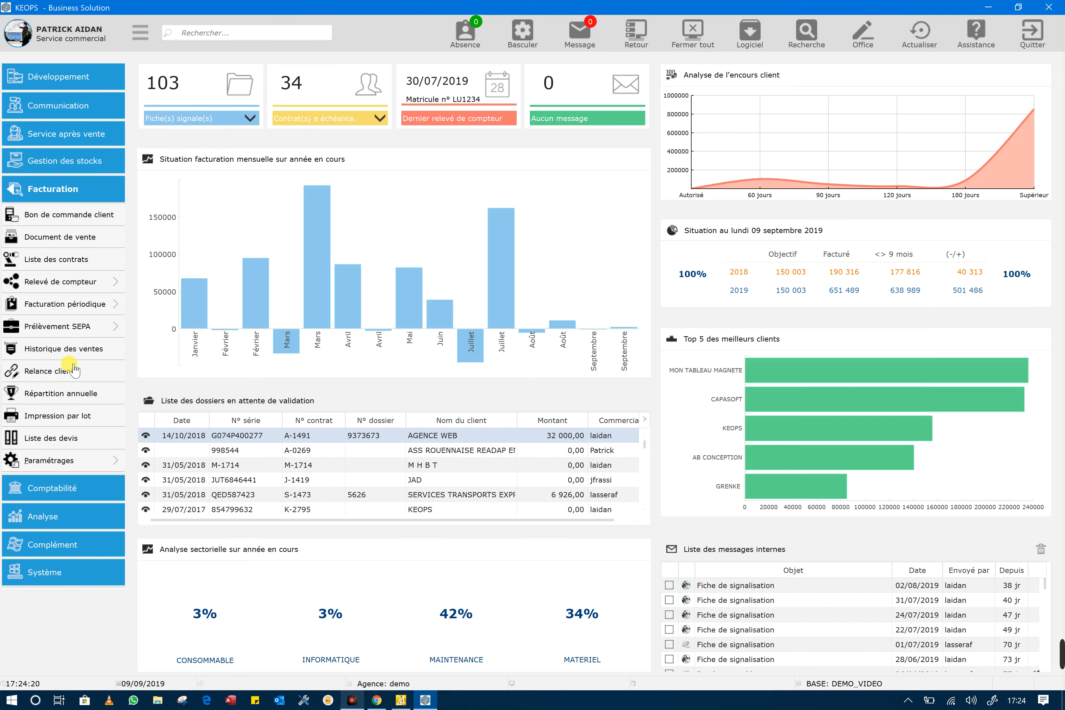
{"action": "left_click", "coordinate": [121, 461]}
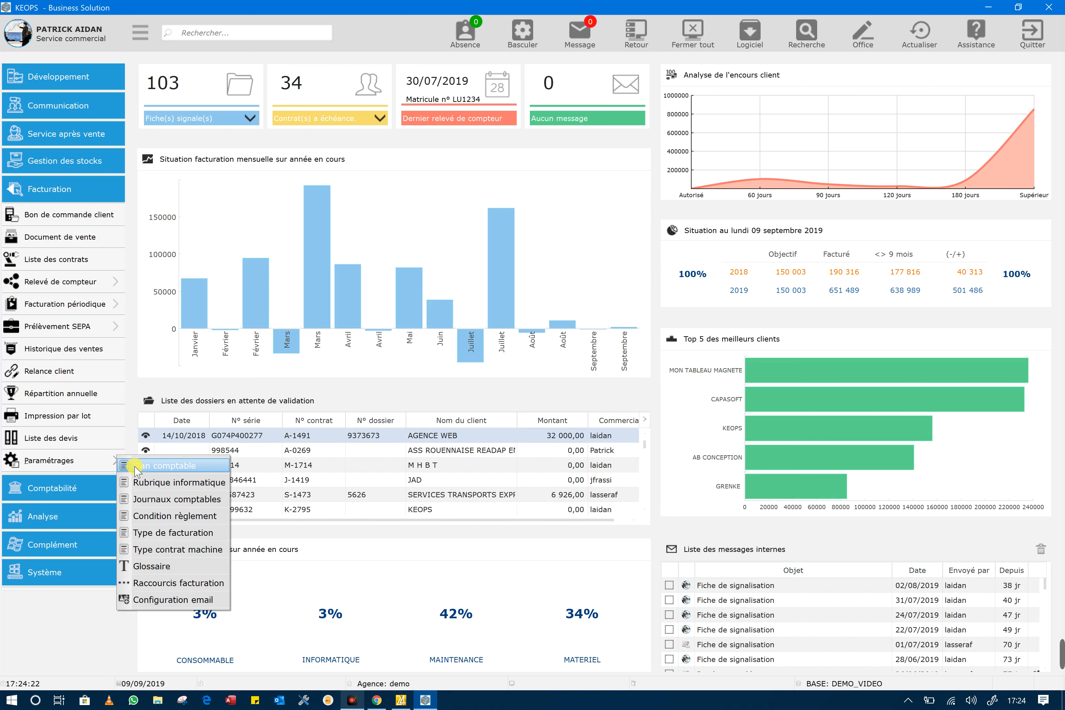
{"action": "left_click", "coordinate": [152, 462]}
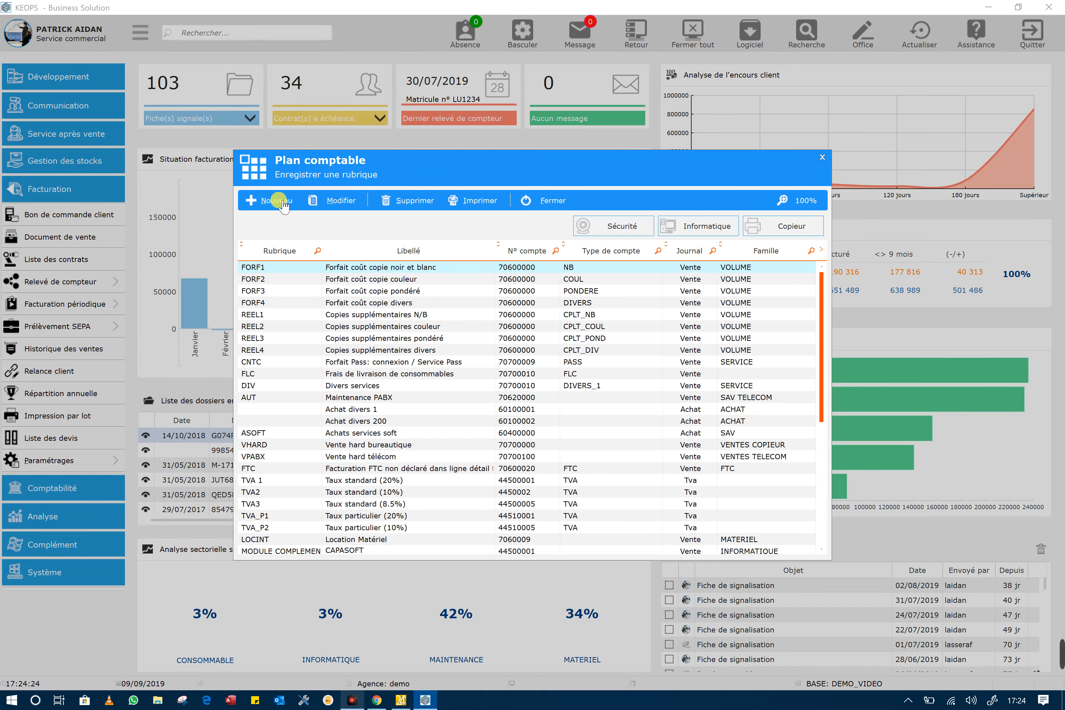
{"action": "left_click", "coordinate": [270, 200]}
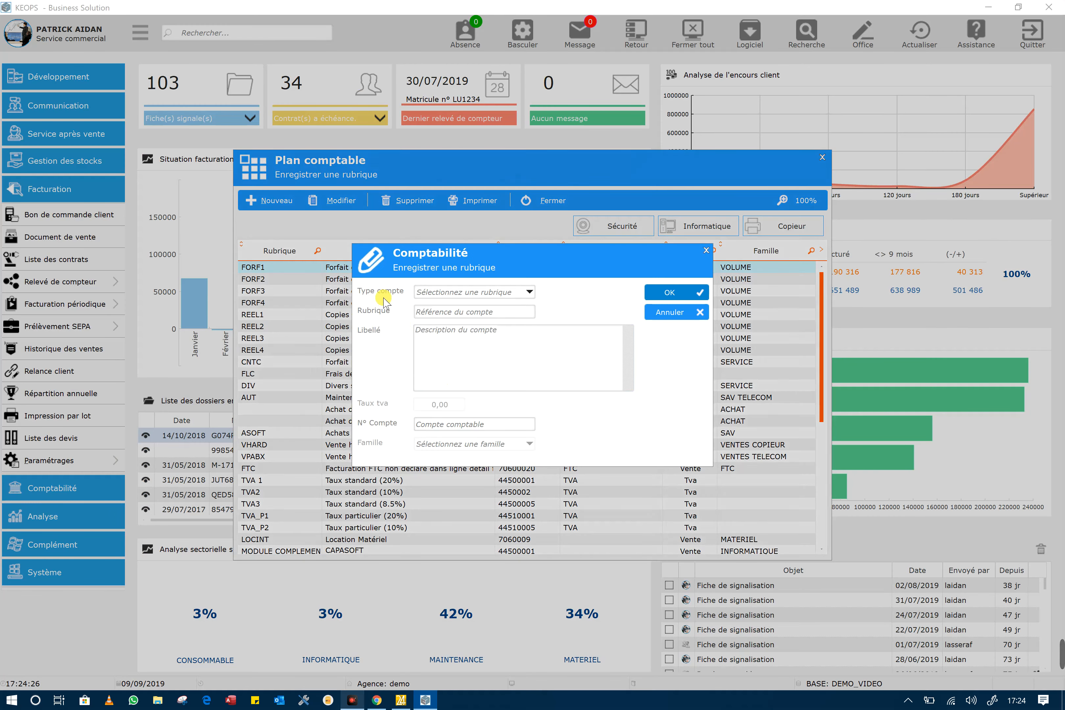
{"action": "left_click", "coordinate": [530, 292]}
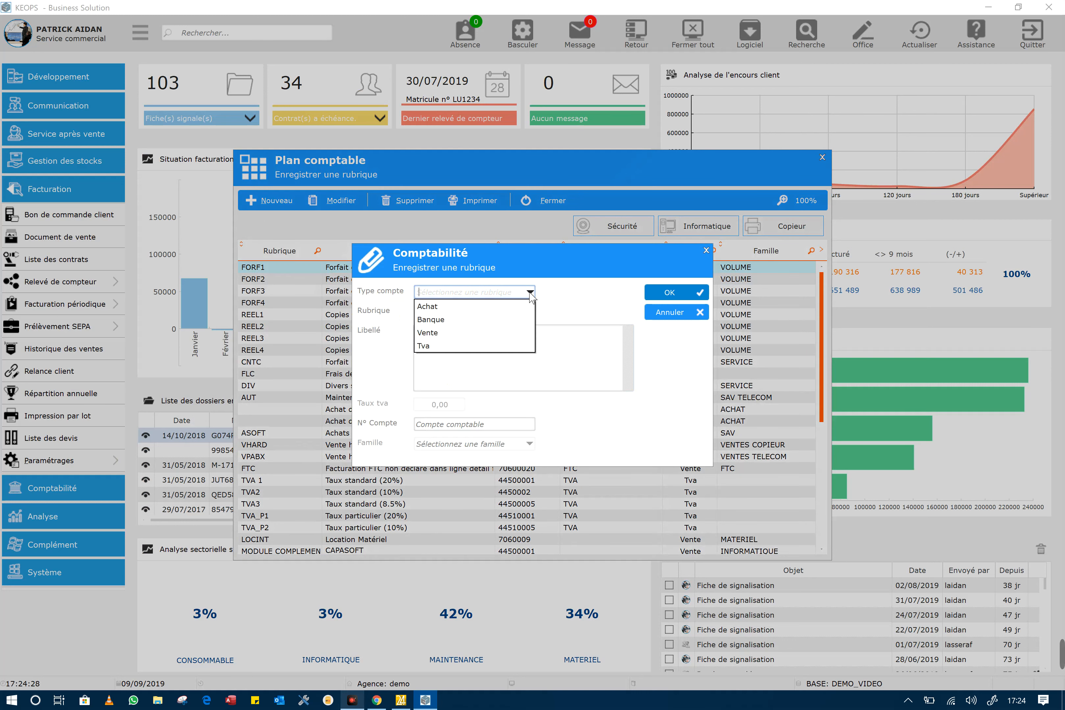
{"action": "left_click", "coordinate": [468, 307]}
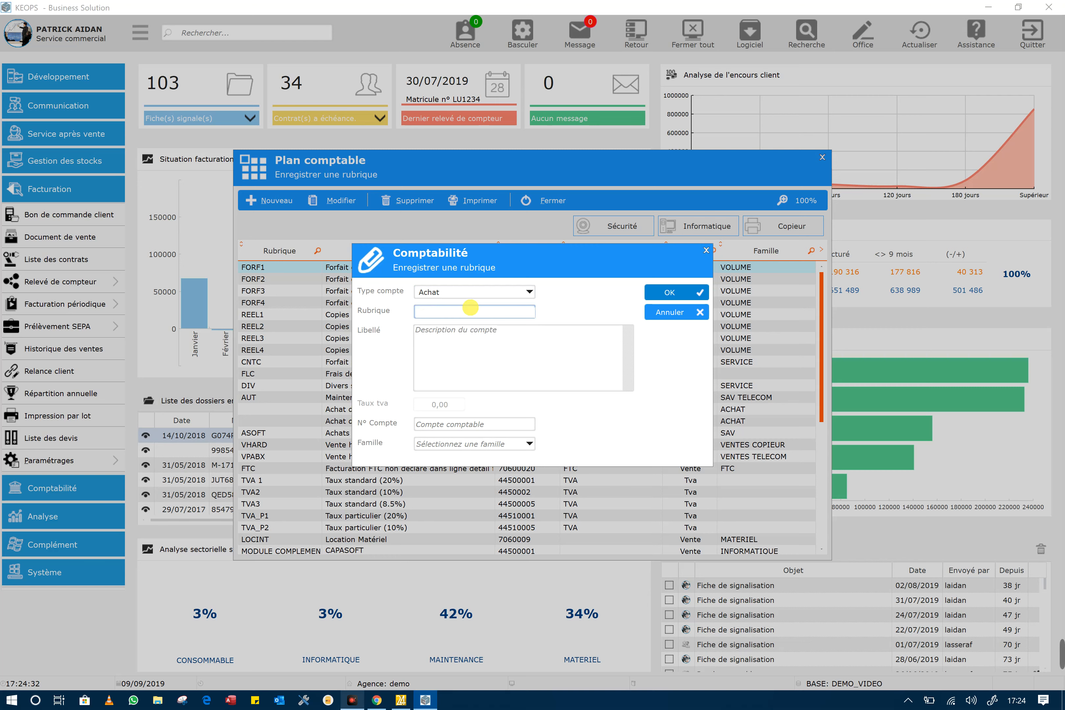
- Fill the new account entry with Rubrique MAT, label "Materiel divcers" and account number 60678711, and validate it
{"action": "left_click", "coordinate": [468, 333]}
{"action": "type", "text": "MAT"}
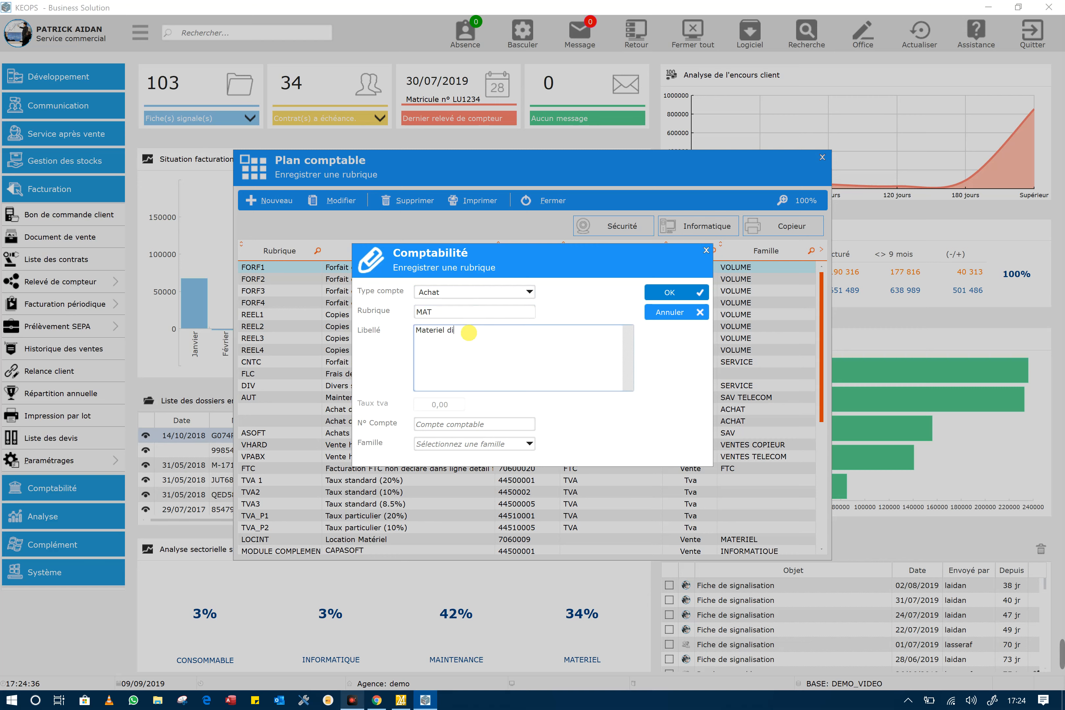
{"action": "left_click", "coordinate": [511, 422]}
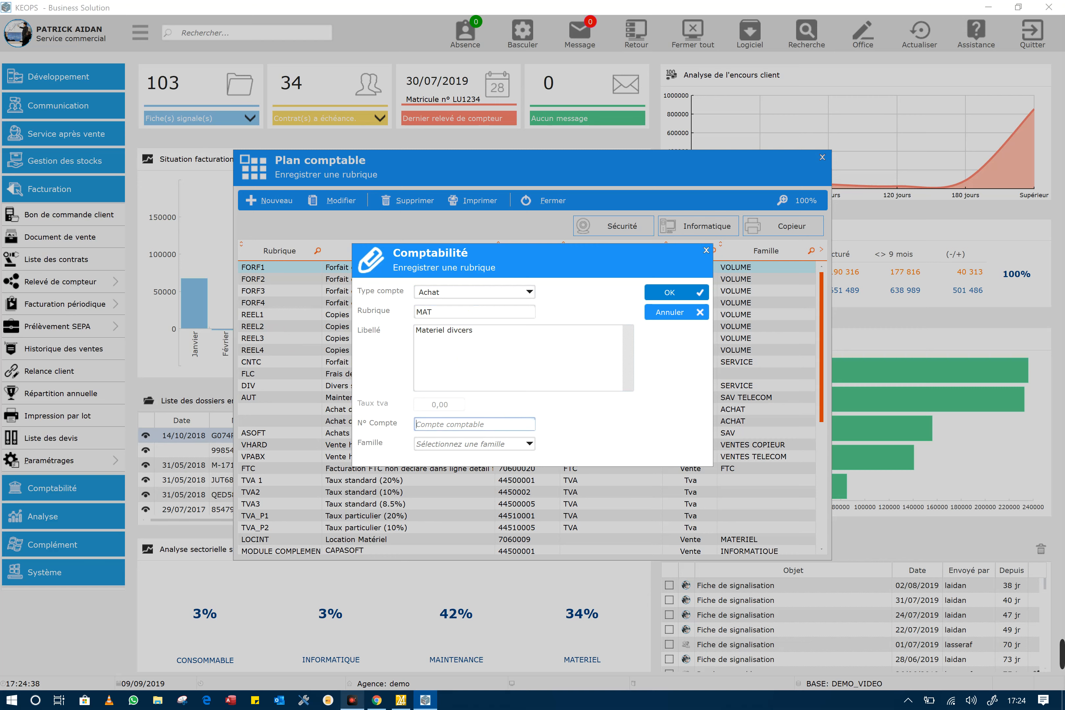
{"action": "type", "text": "60678711"}
{"action": "left_click", "coordinate": [693, 293]}
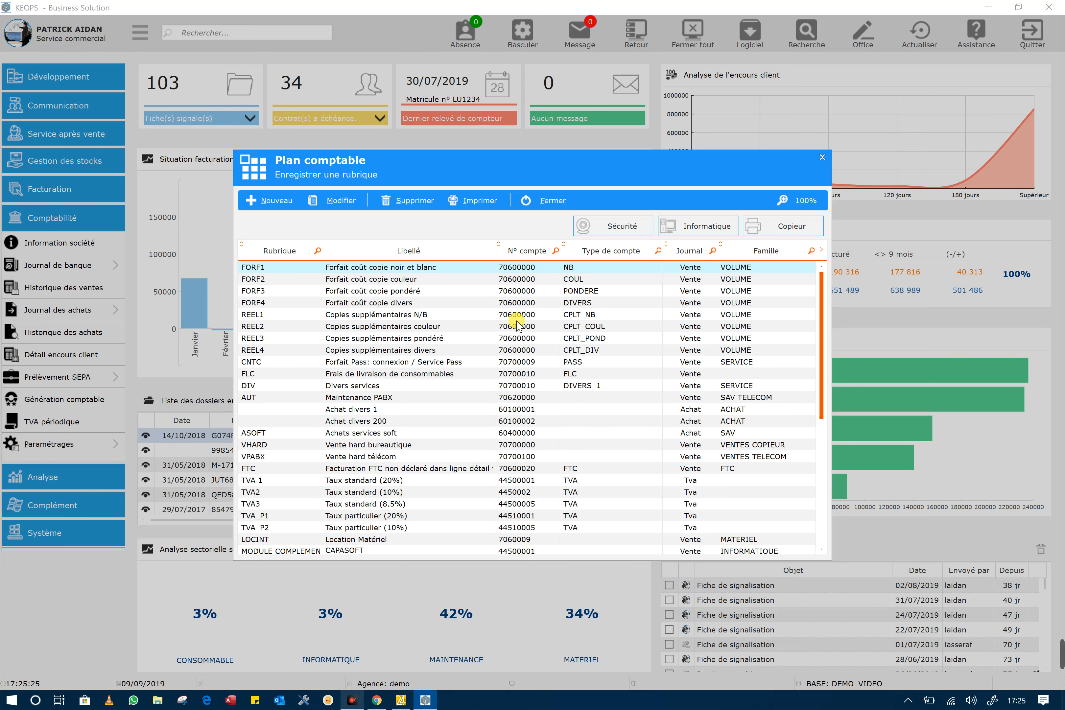
- Close the chart of accounts, open the supplier payment form of the purchase journal and enable multi-invoice selection
{"action": "left_click", "coordinate": [549, 206]}
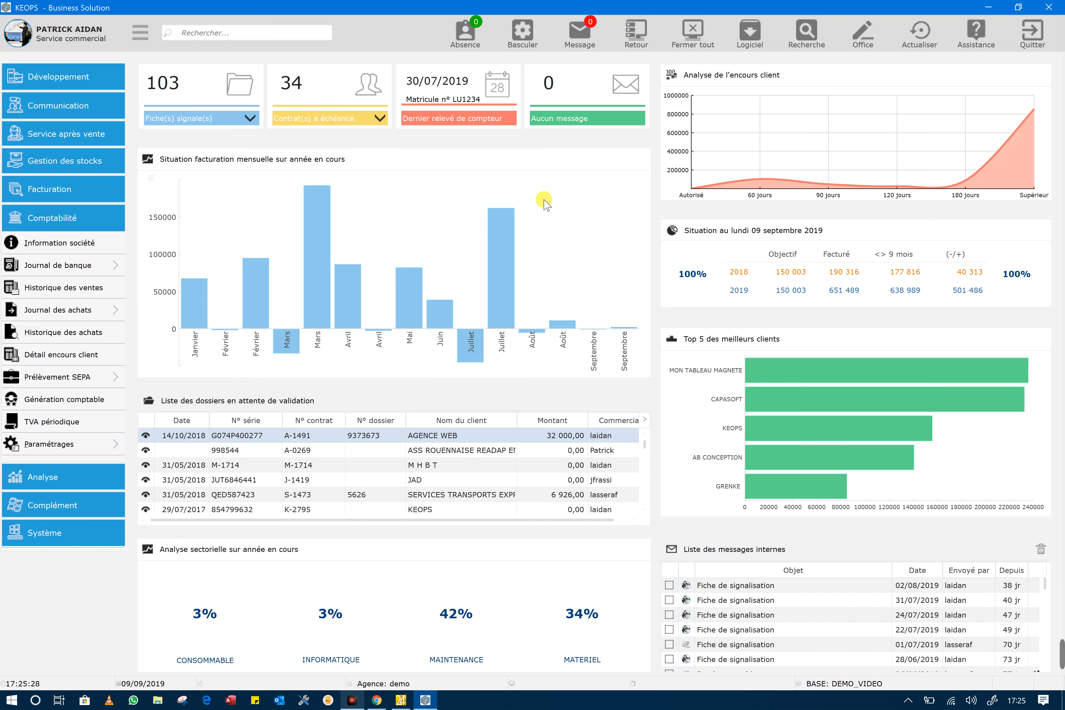
{"action": "left_click", "coordinate": [118, 313]}
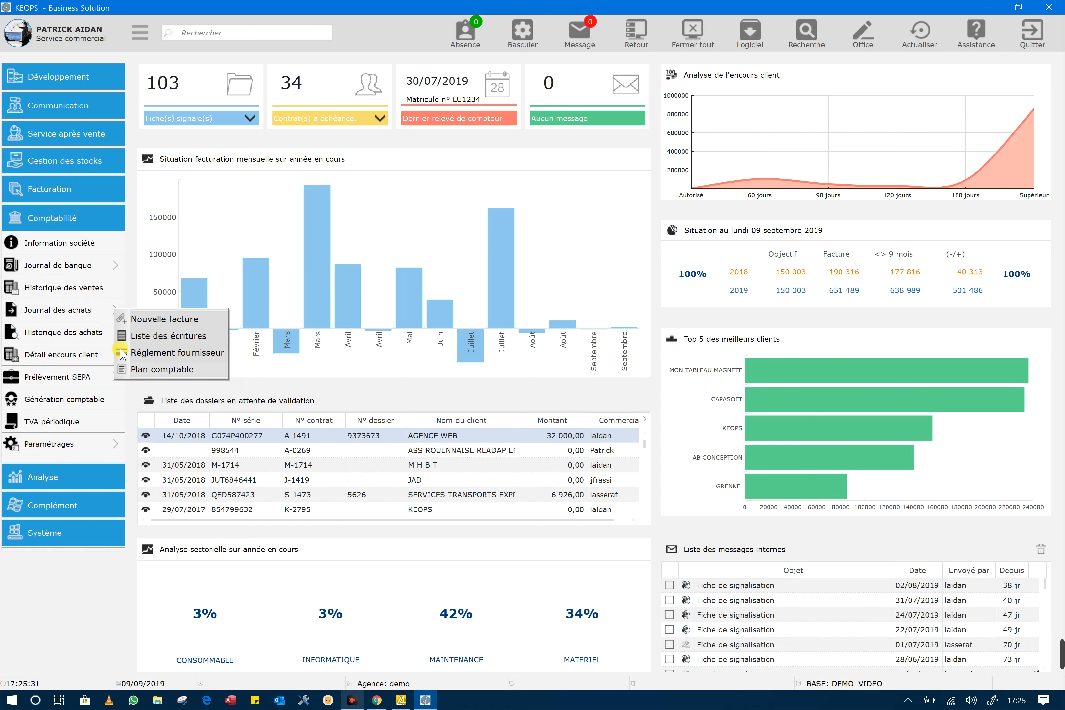
{"action": "left_click", "coordinate": [161, 354]}
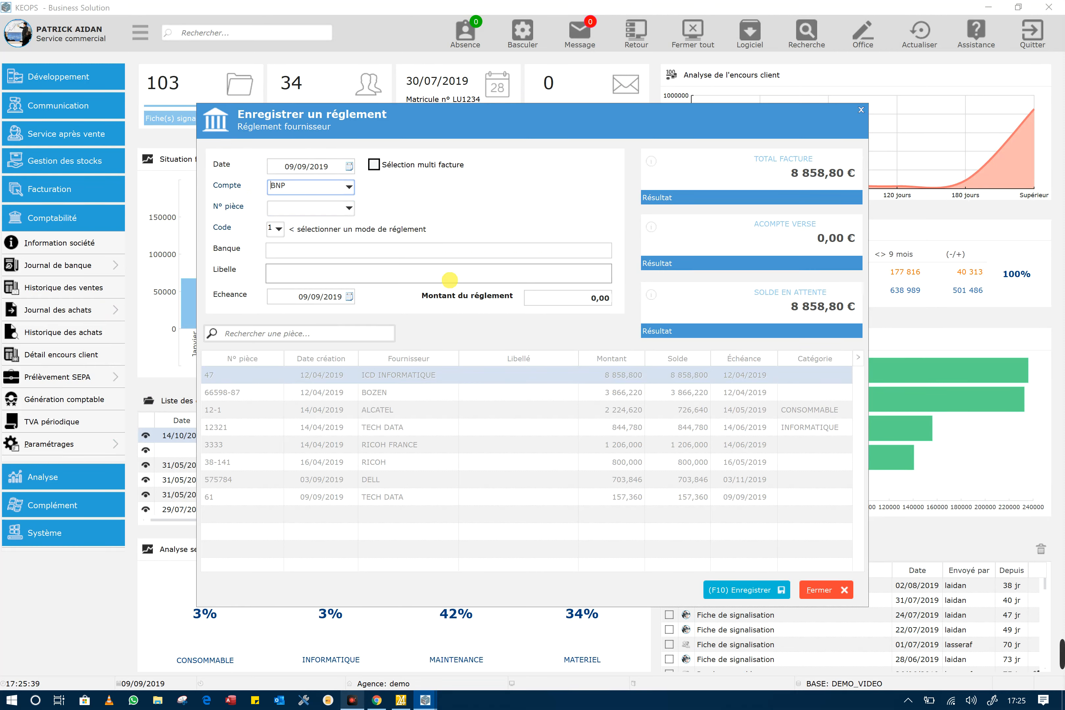
{"action": "left_click", "coordinate": [374, 164]}
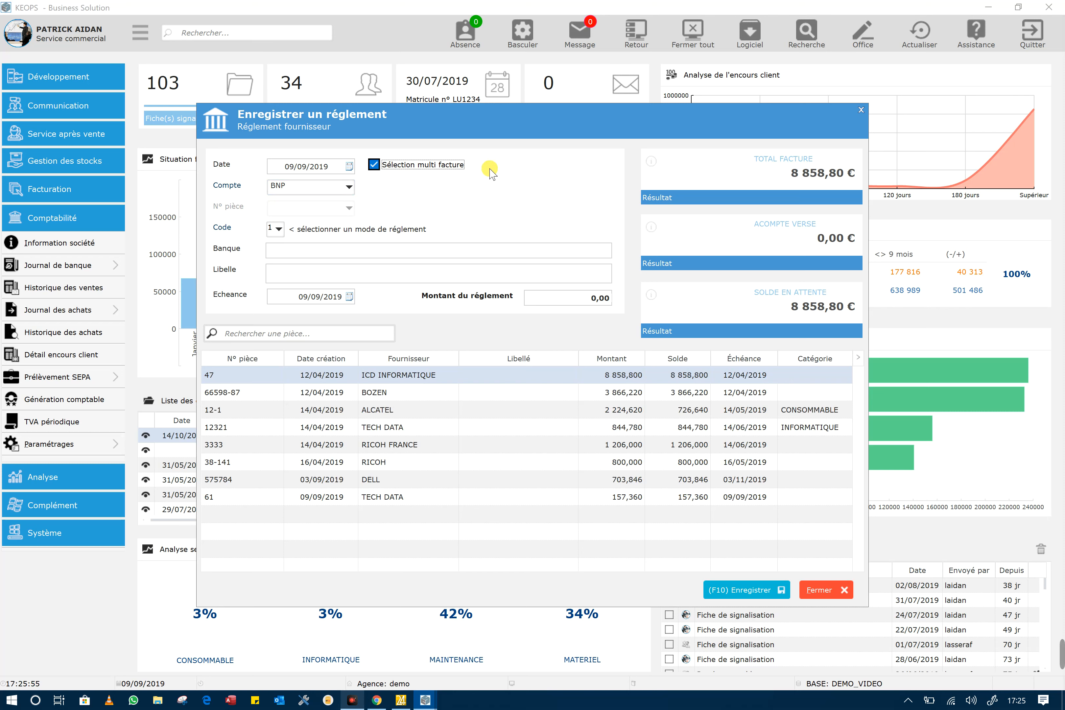
- Try payment codes 2 (Réglement par effet) and 4 (Réglement en espèces) in the supplier payment form
{"action": "left_click", "coordinate": [278, 229]}
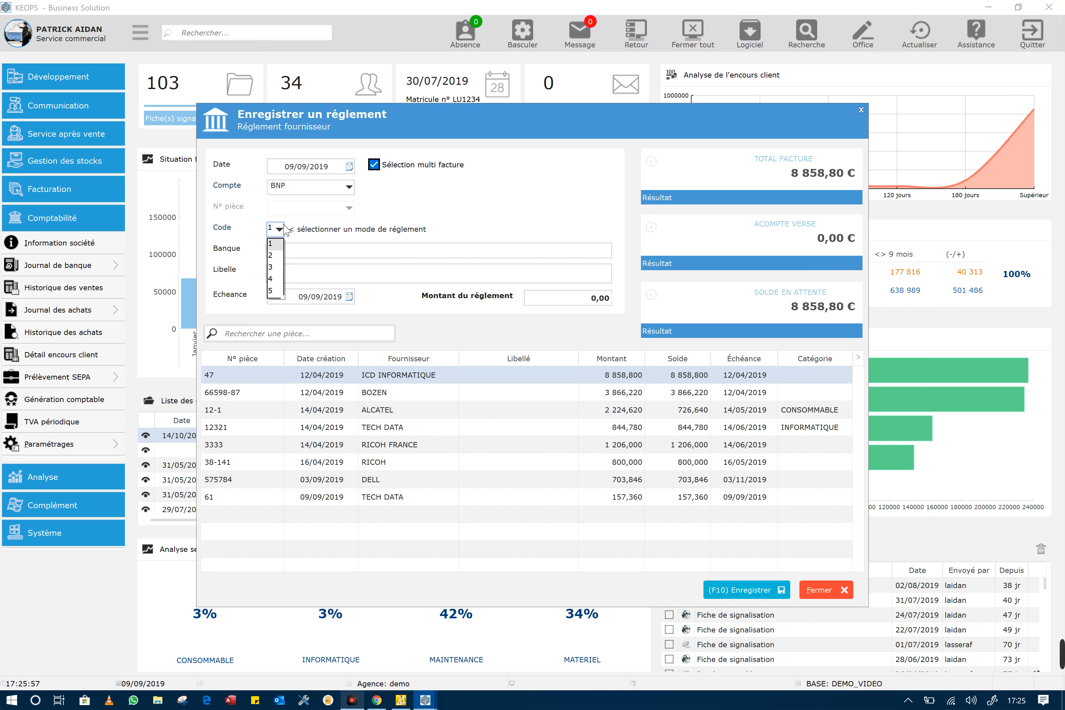
{"action": "left_click", "coordinate": [282, 256]}
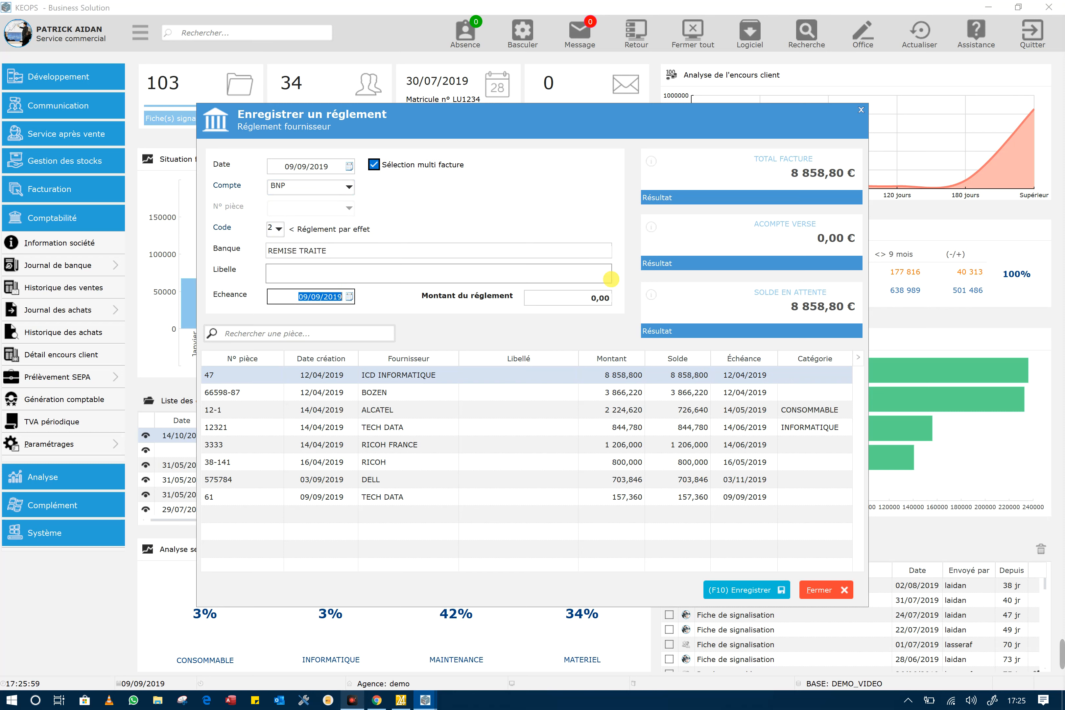
{"action": "left_click", "coordinate": [279, 228]}
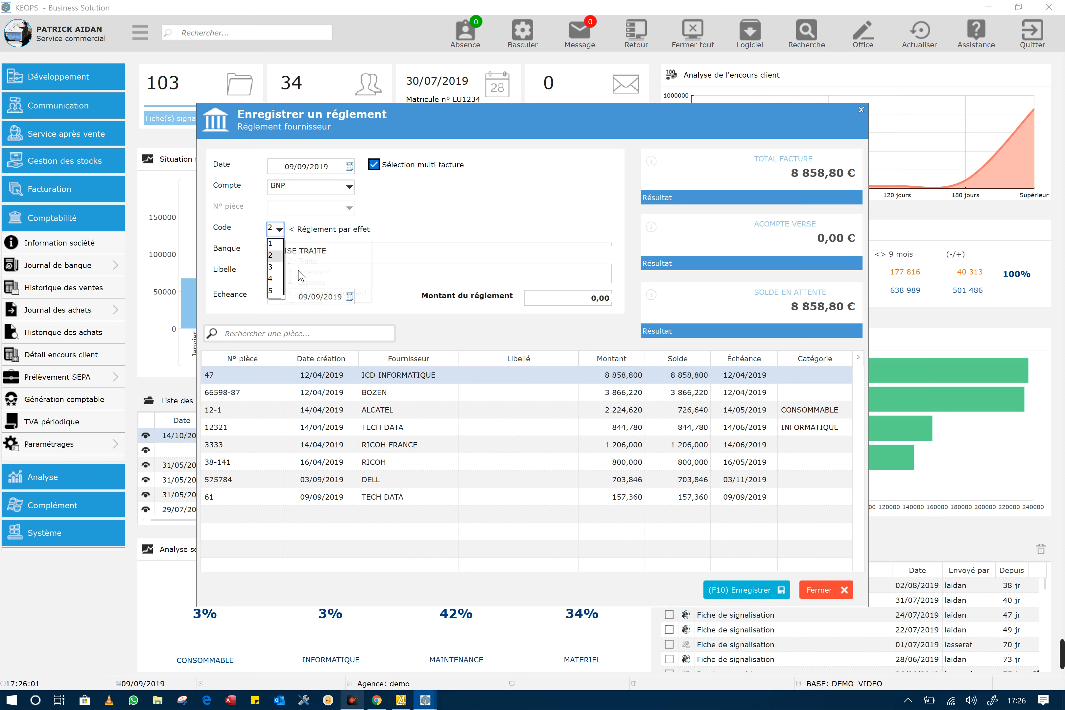
{"action": "left_click", "coordinate": [270, 279]}
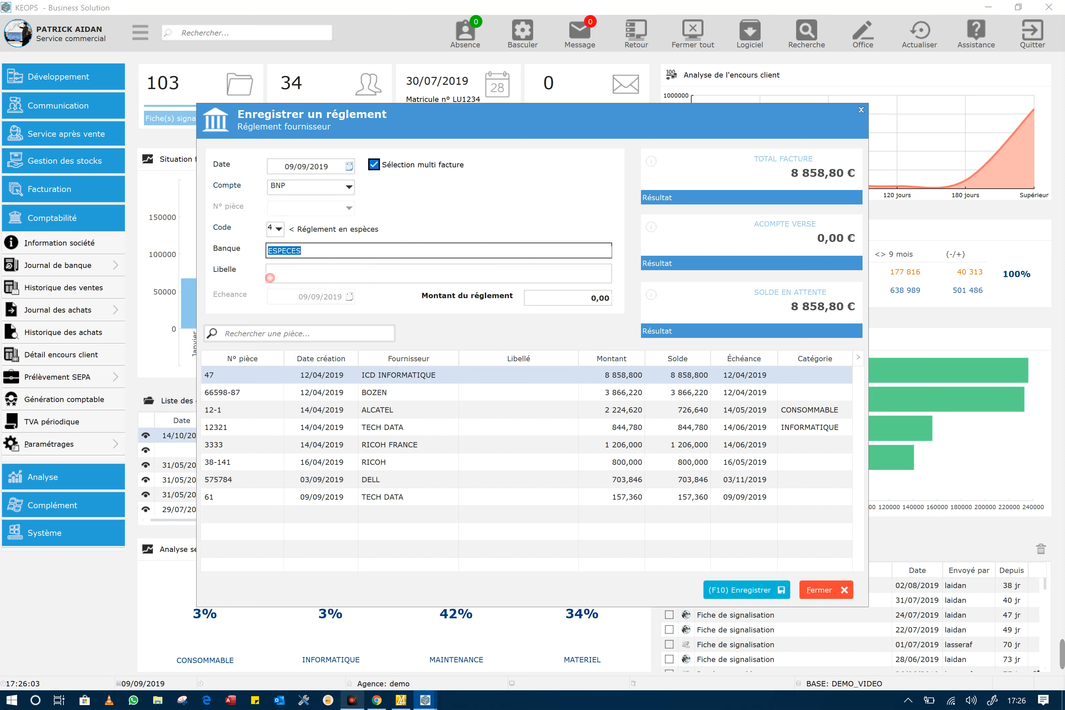
- Set the payment code to 3 (Réglement par virement), the label to DFHDHD and the payment amount to 15 200,00
{"action": "left_click", "coordinate": [279, 228]}
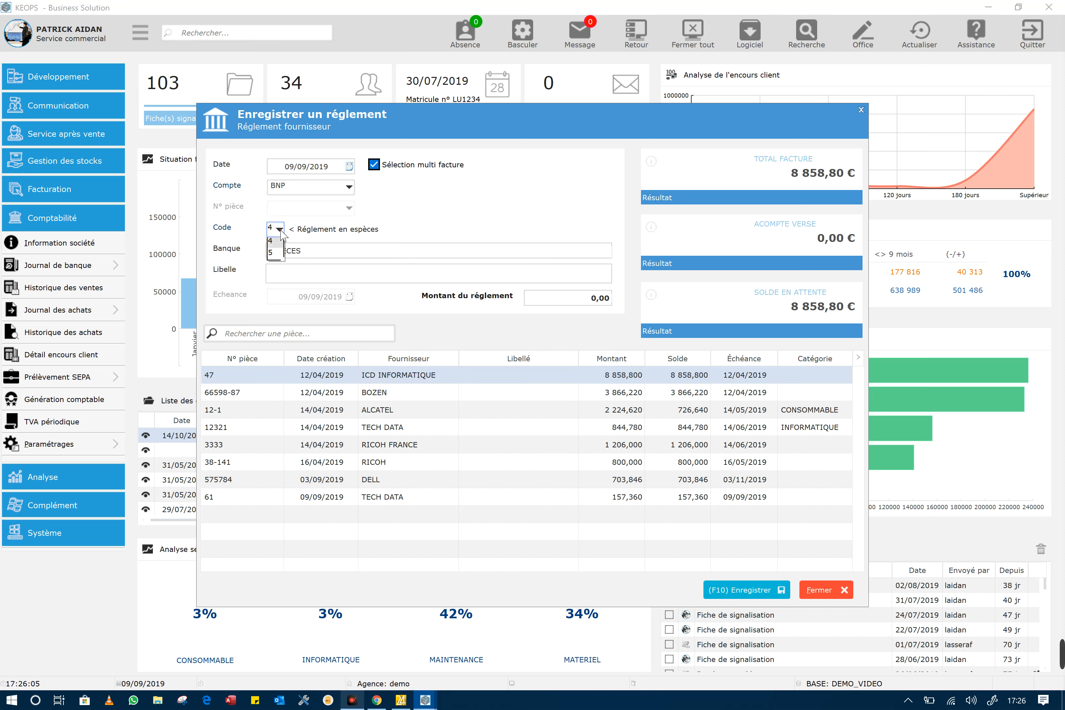
{"action": "left_click", "coordinate": [275, 267]}
{"action": "left_click", "coordinate": [253, 356]}
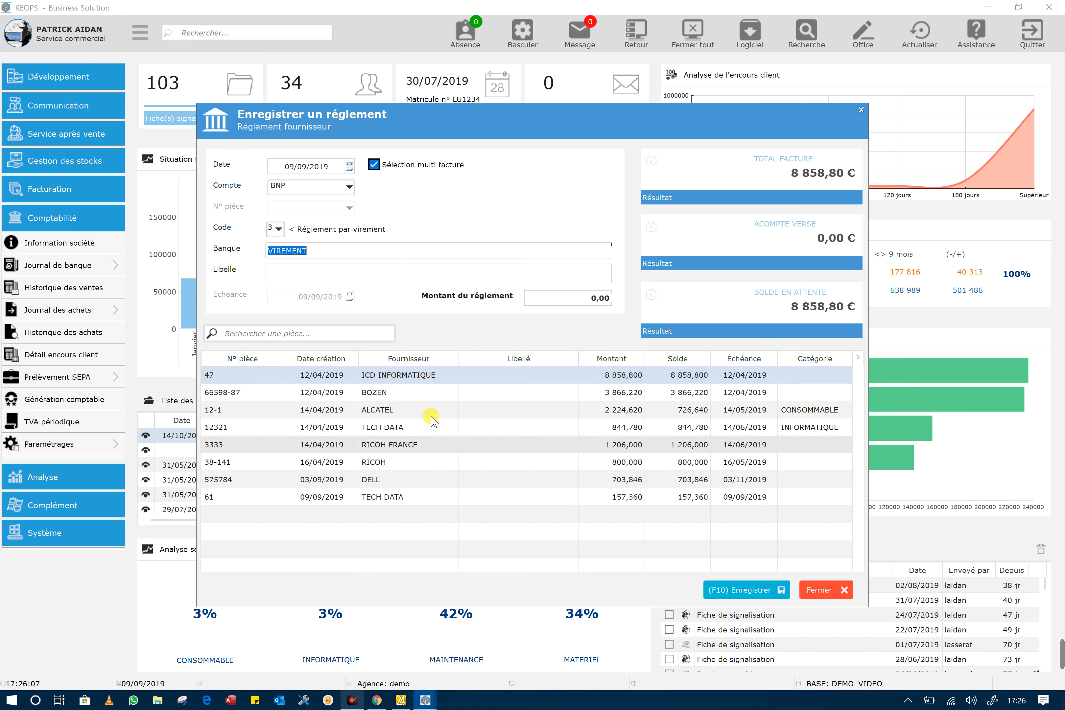
{"action": "left_click", "coordinate": [314, 273]}
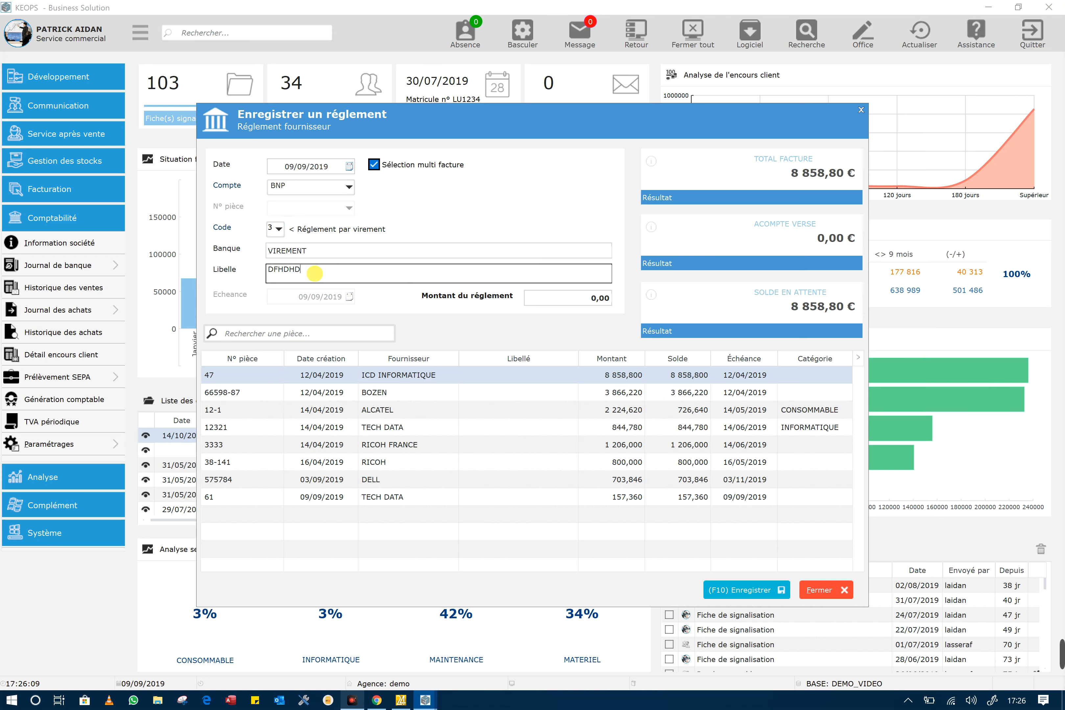
{"action": "left_click", "coordinate": [549, 295]}
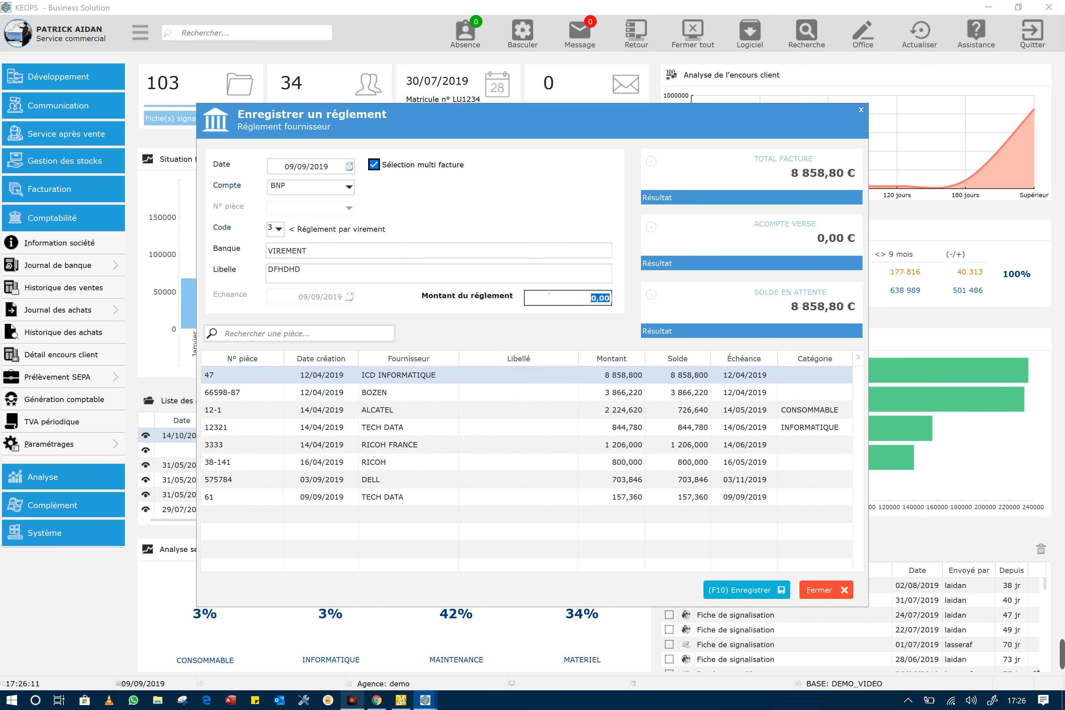
{"action": "type", "text": "152"}
- Select invoices 66598-87, 12321, 38-141 and 61 for the grouped payment and save it
{"action": "left_click", "coordinate": [557, 397]}
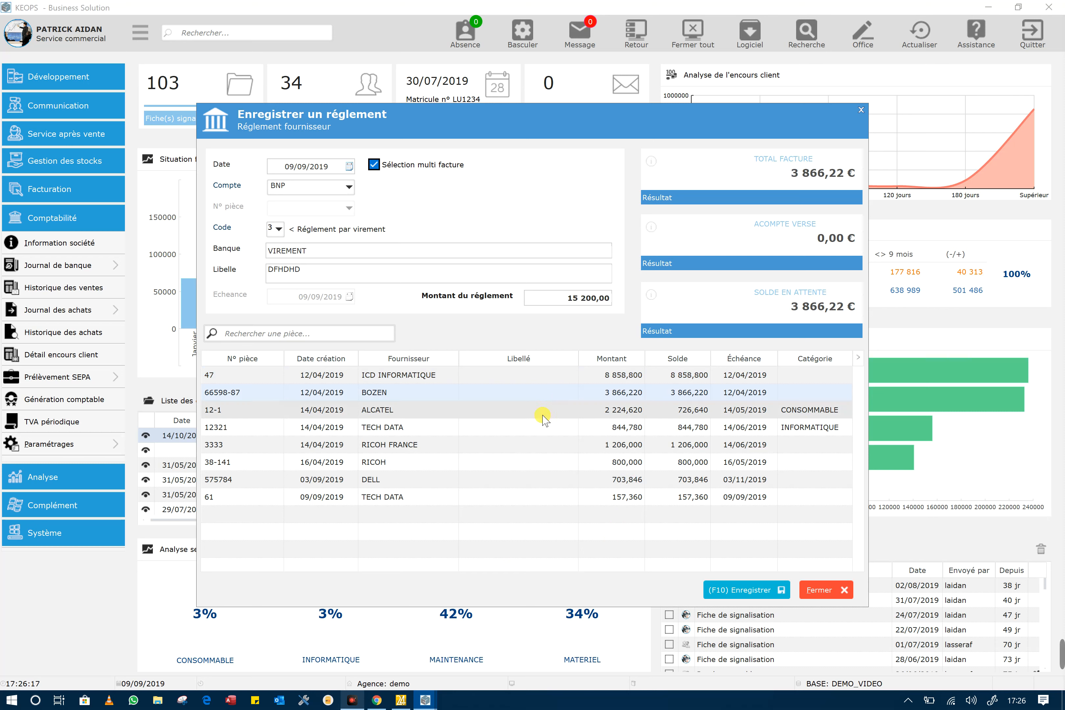
{"action": "left_click", "coordinate": [542, 427]}
{"action": "left_click", "coordinate": [542, 462]}
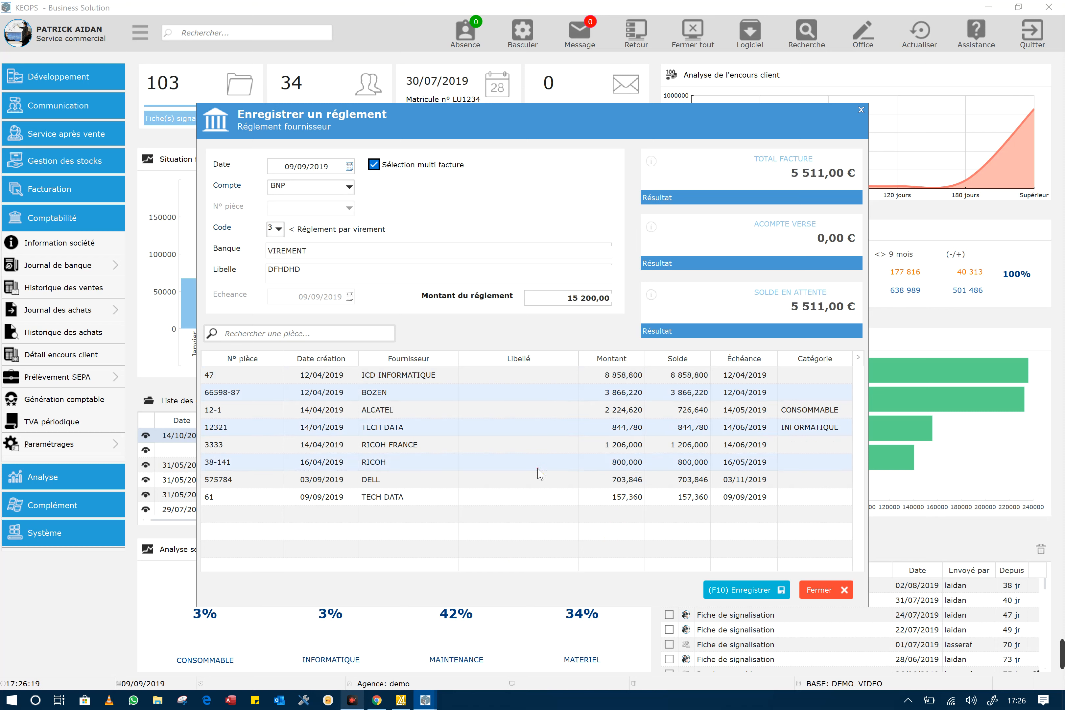
{"action": "left_click", "coordinate": [549, 498]}
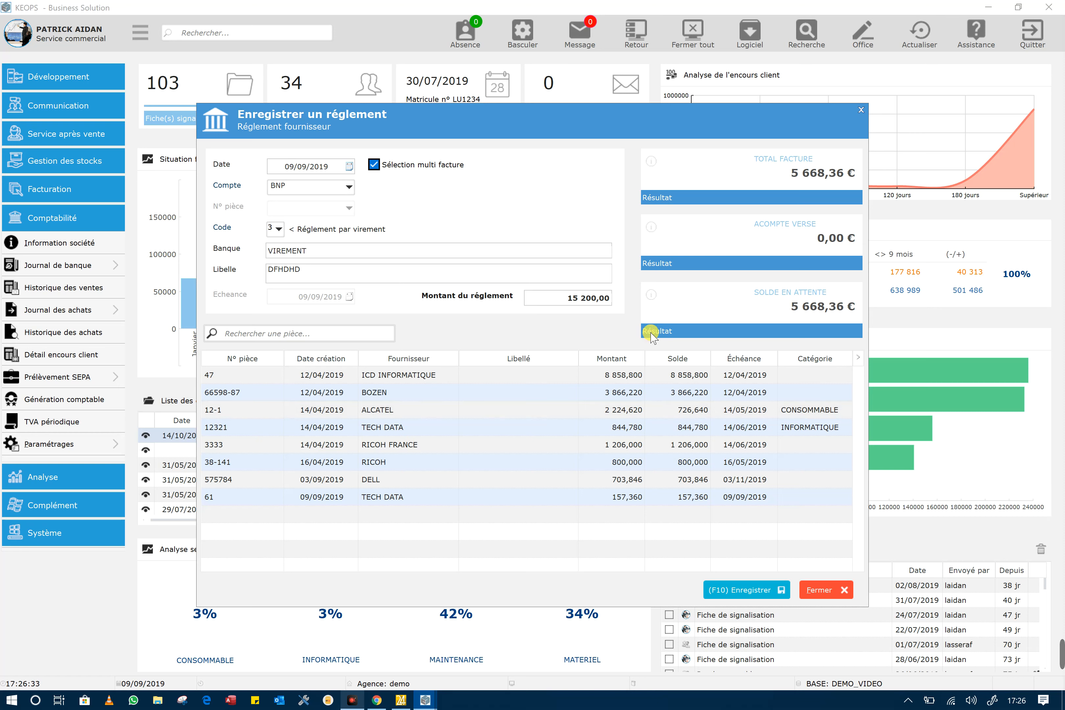
{"action": "left_click", "coordinate": [734, 584]}
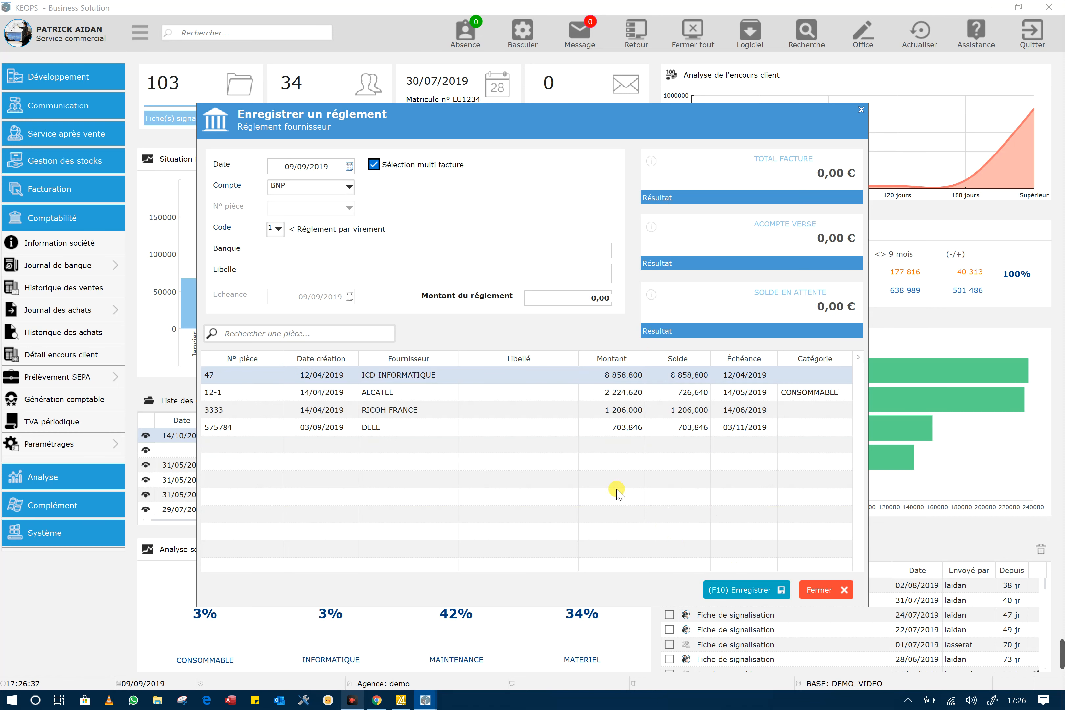
- Search for invoice 3333 from RICOH FRANCE, select it, set the payment amount to 1206 and save the payment
{"action": "left_click", "coordinate": [561, 298]}
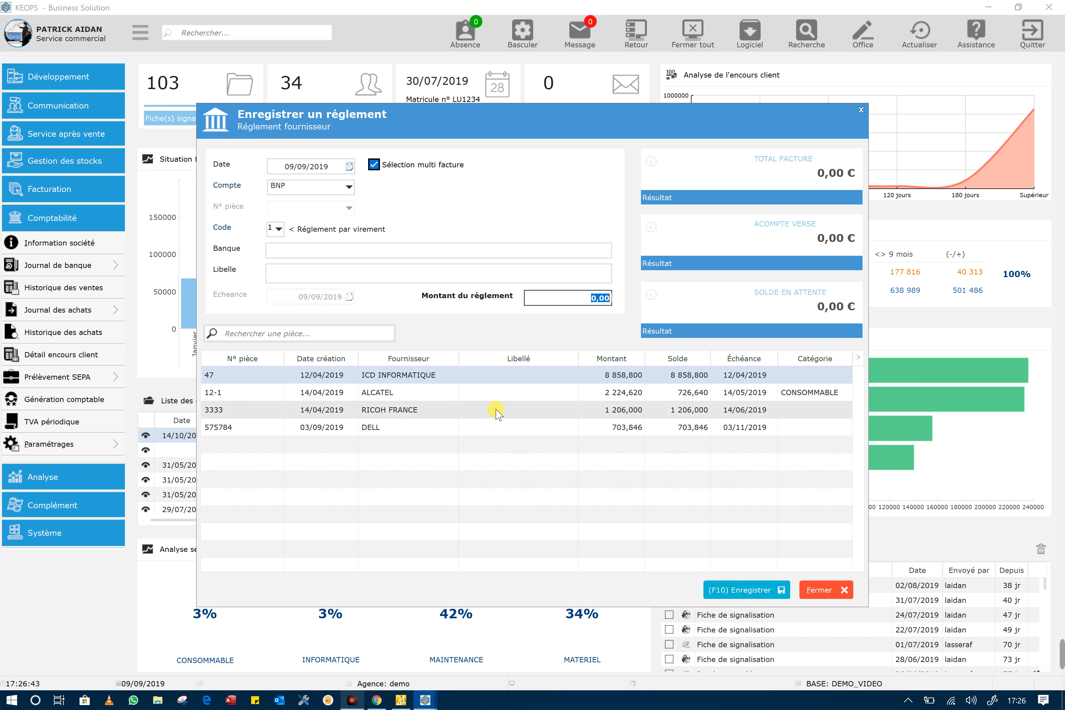
{"action": "left_click", "coordinate": [329, 329]}
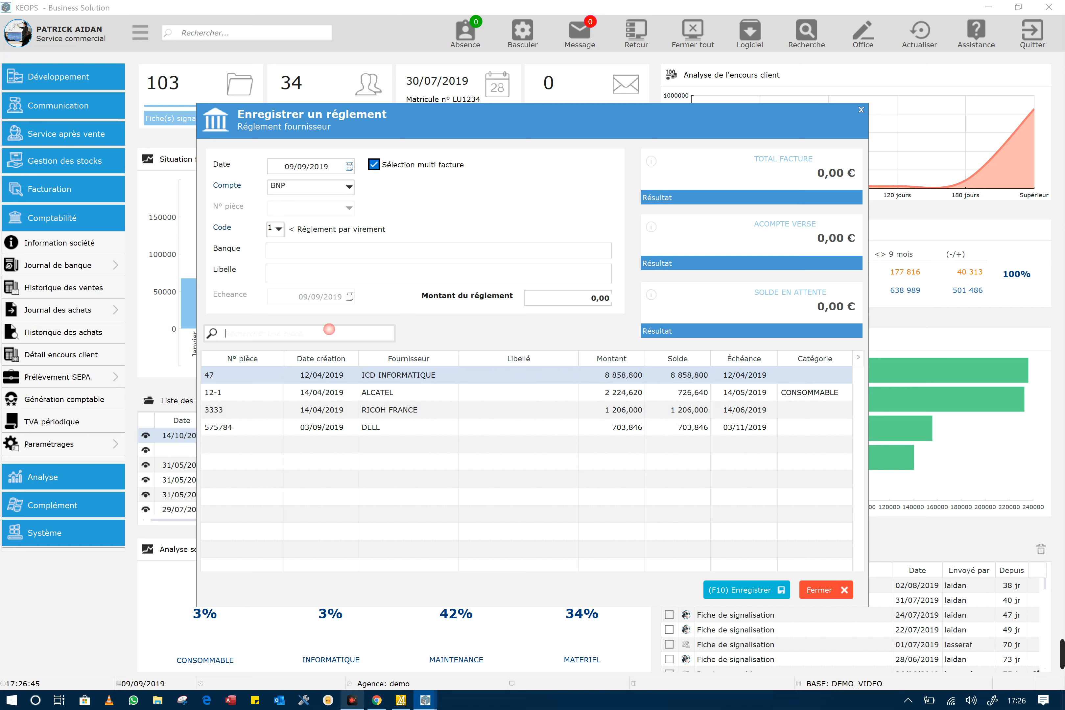
{"action": "type", "text": "3333"}
{"action": "key", "text": "Return"}
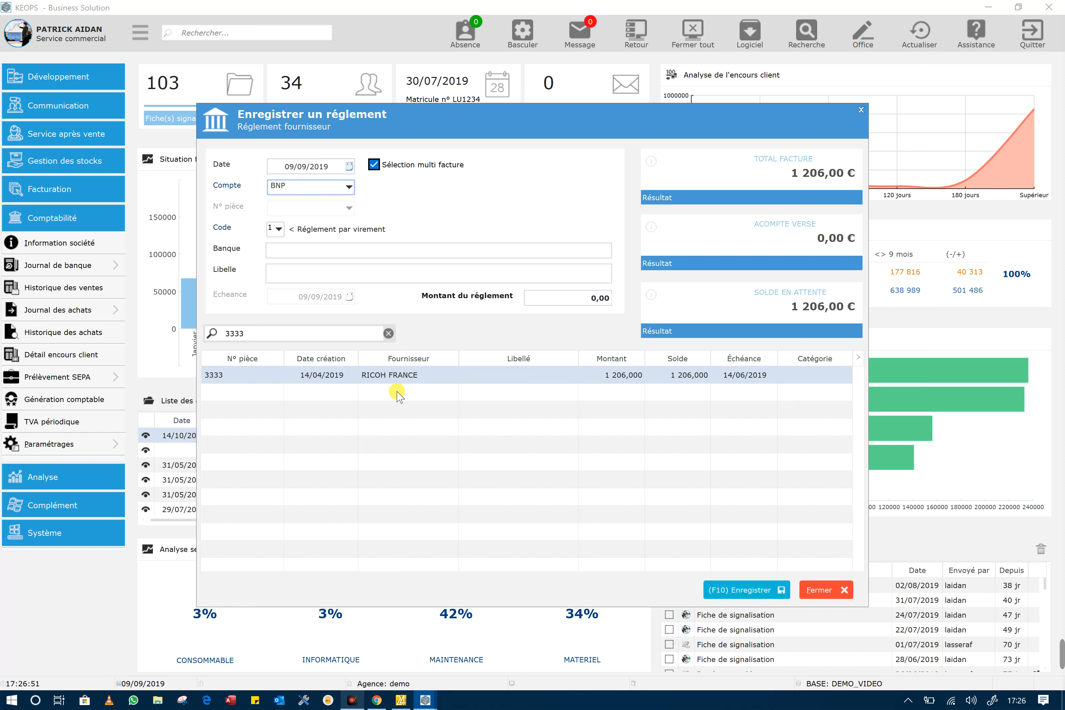
{"action": "left_click", "coordinate": [411, 377]}
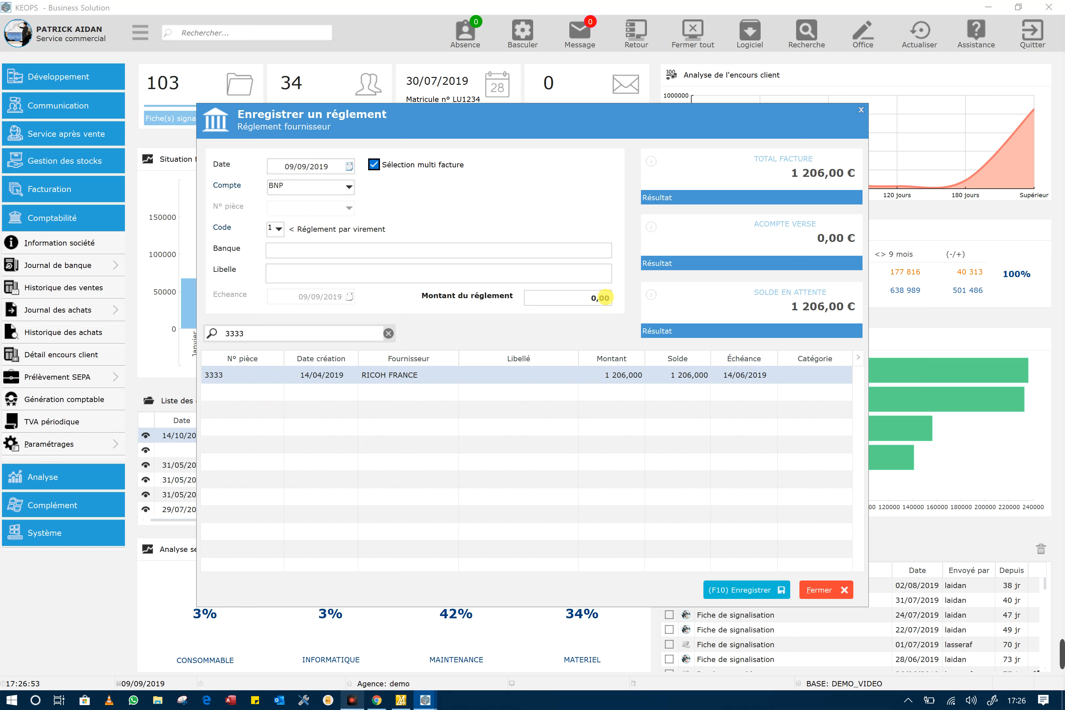
{"action": "left_click", "coordinate": [564, 300]}
{"action": "type", "text": "1"}
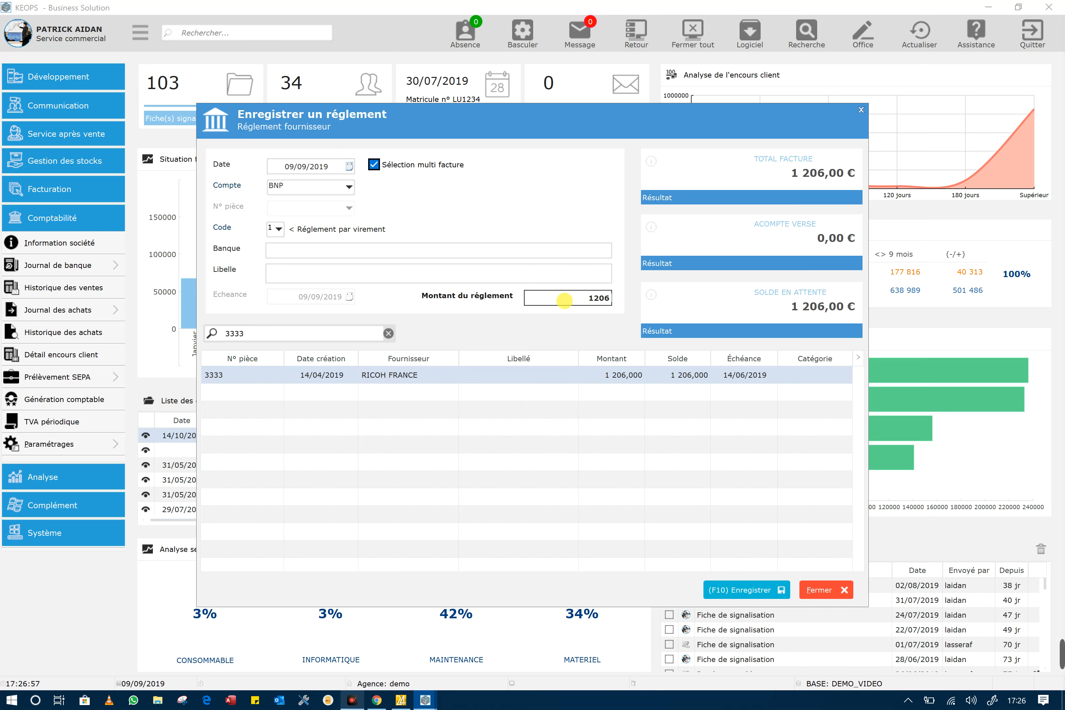
{"action": "type", "text": "206"}
{"action": "left_click", "coordinate": [757, 589]}
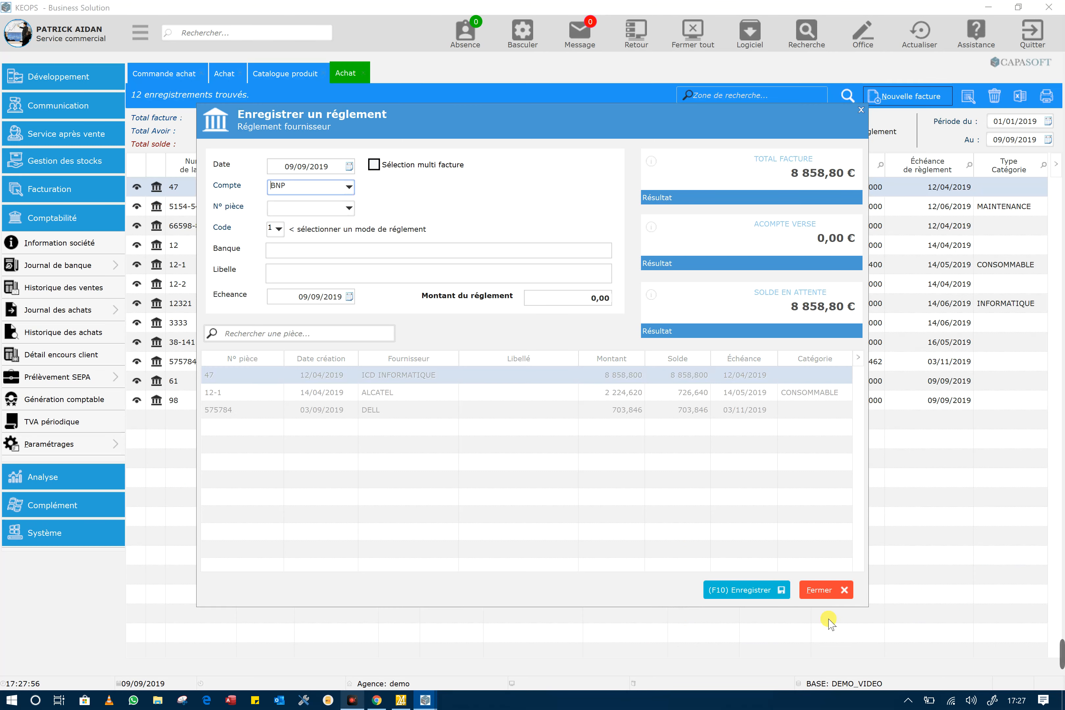
- Close the payment form and all open windows, and open the list of entries in the purchase journal
{"action": "left_click", "coordinate": [846, 592]}
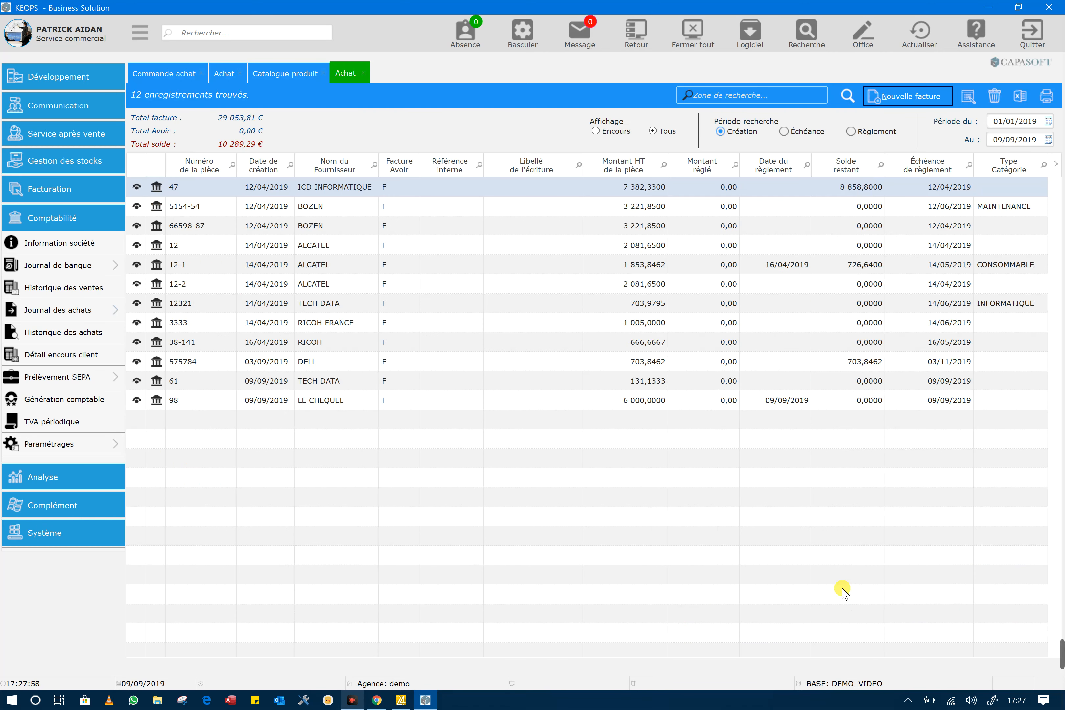
{"action": "left_click", "coordinate": [704, 41]}
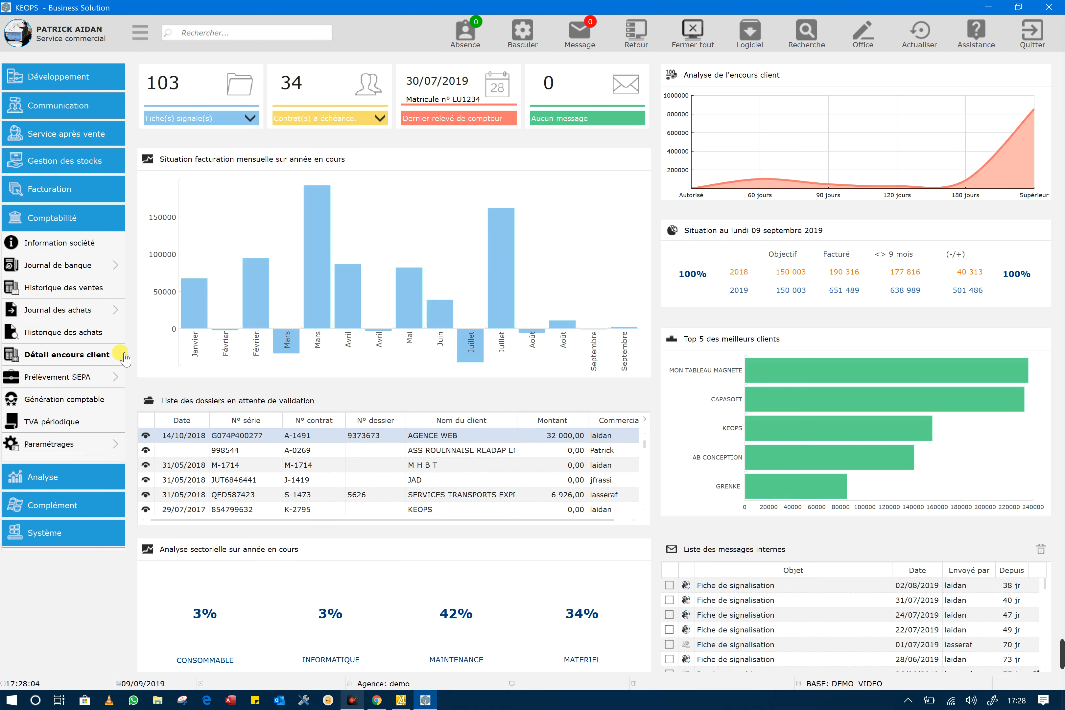
{"action": "left_click", "coordinate": [118, 310]}
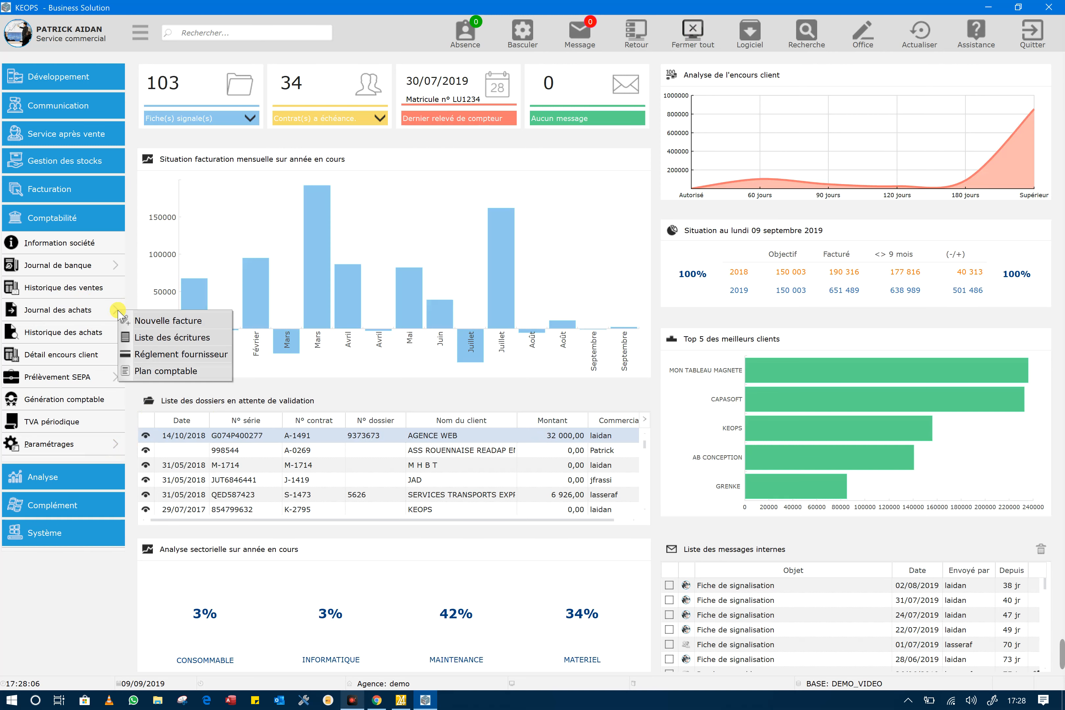
{"action": "left_click", "coordinate": [158, 339]}
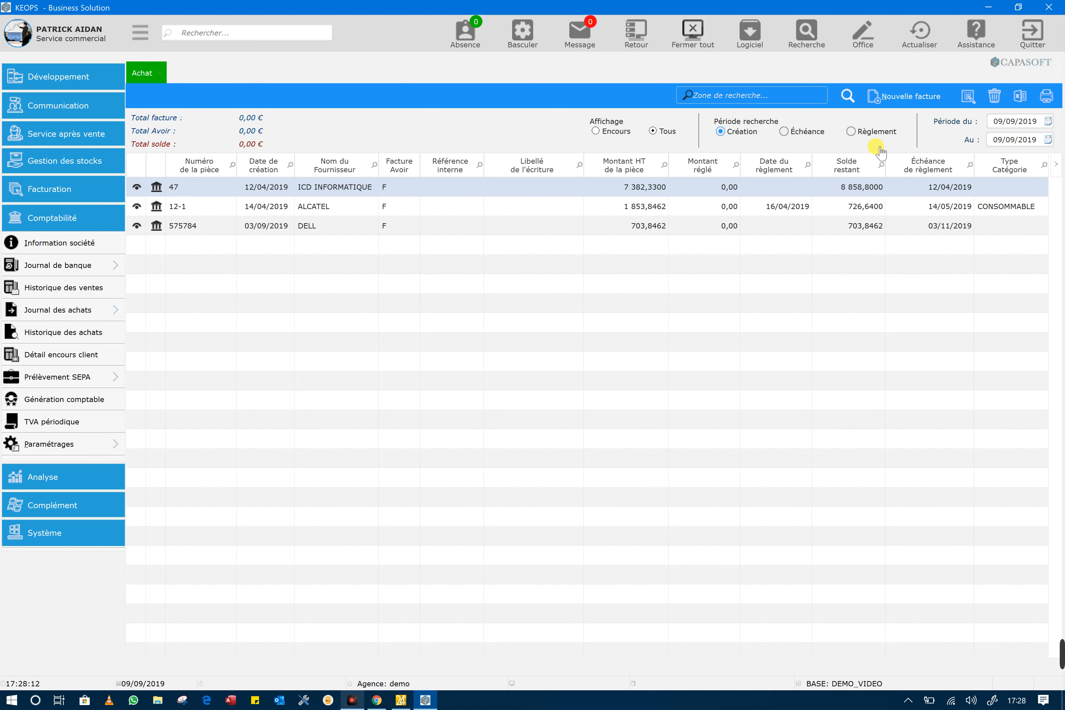
- Search the purchase entries by creation date with the period starting on 01/01/2019
{"action": "left_click", "coordinate": [1010, 121]}
{"action": "type", "text": "01/01/2"}
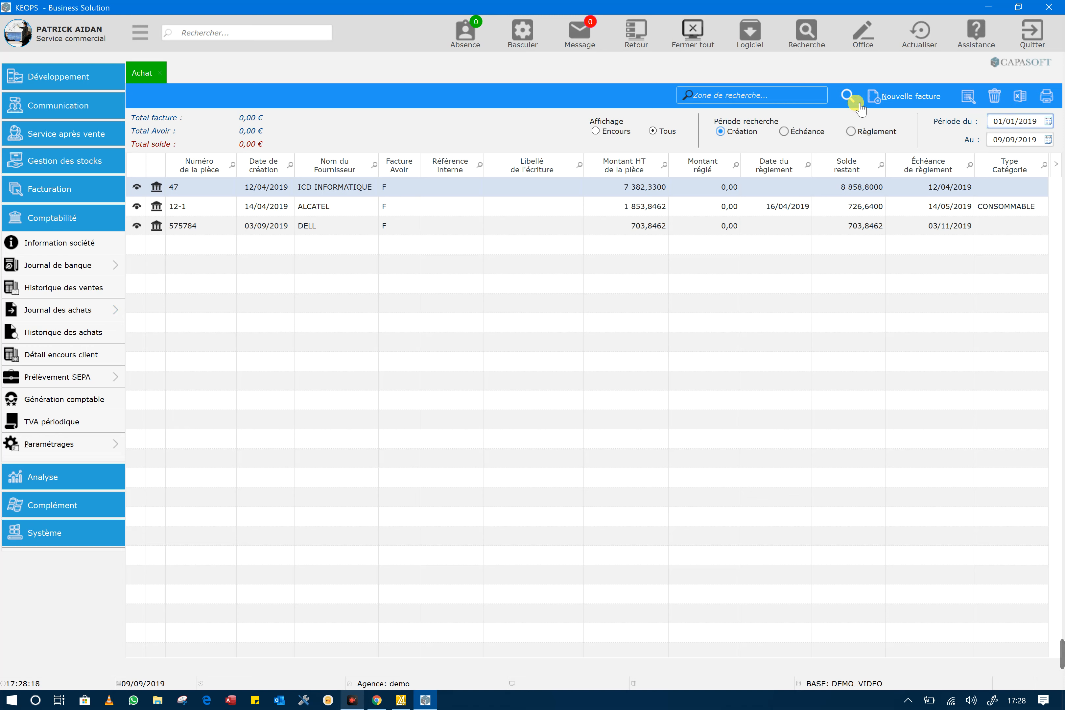
{"action": "left_click", "coordinate": [845, 97]}
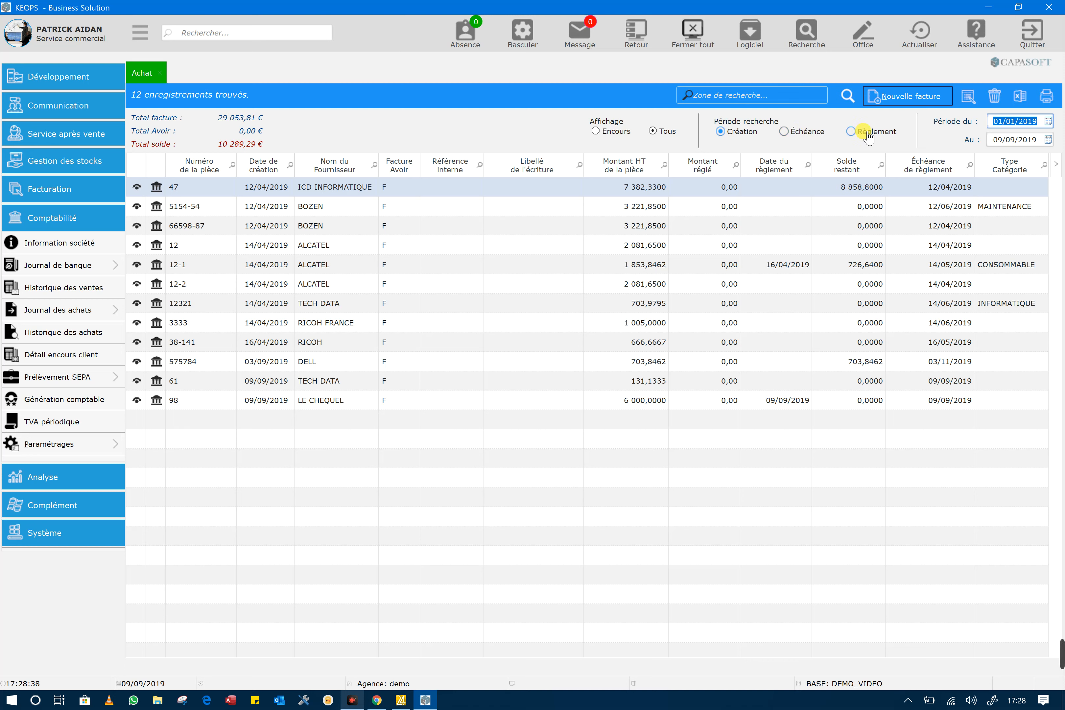
- Search the purchase entries by Échéance and restrict the display to Encours
{"action": "left_click", "coordinate": [811, 133]}
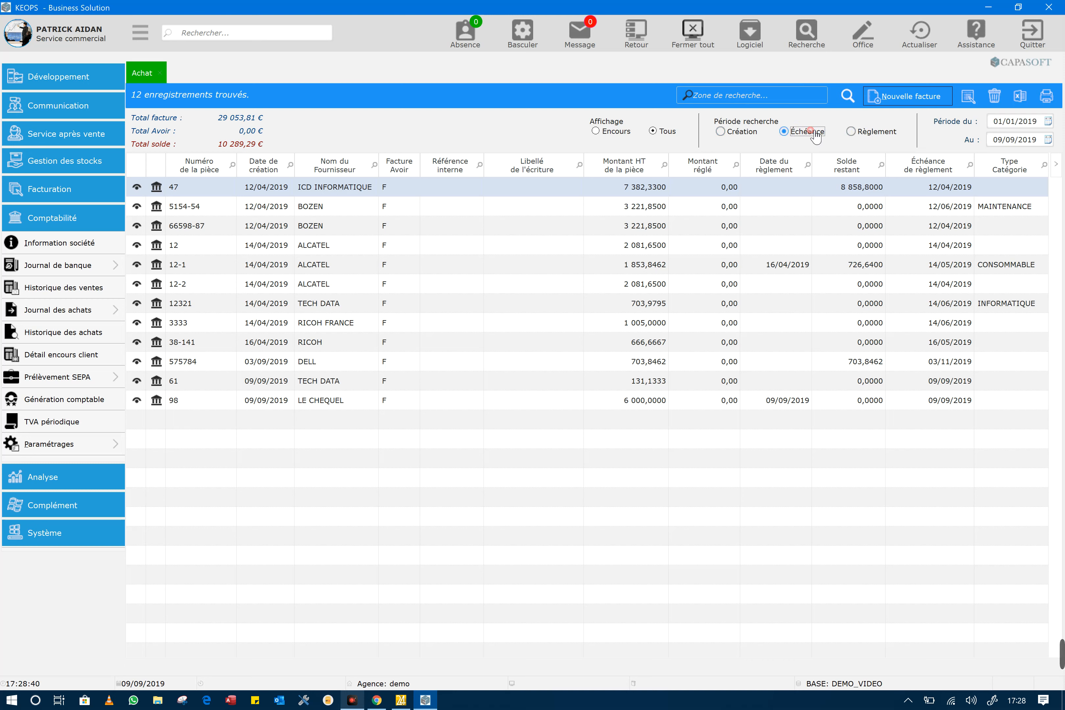
{"action": "left_click", "coordinate": [847, 97]}
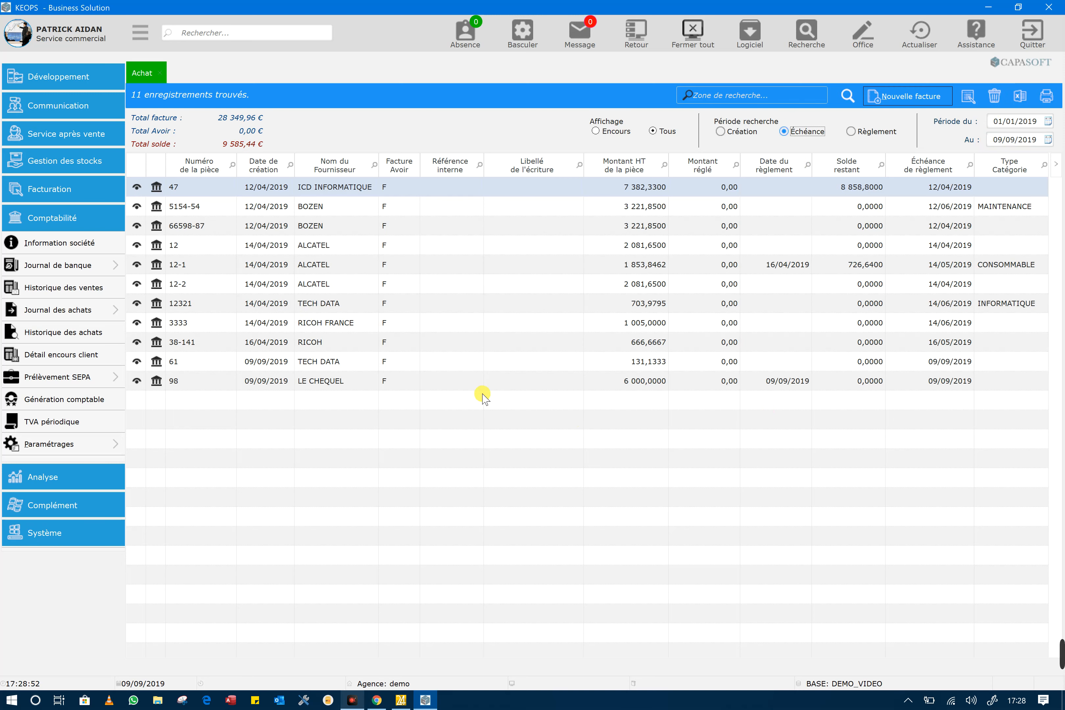
{"action": "left_click", "coordinate": [615, 132]}
{"action": "left_click", "coordinate": [847, 95]}
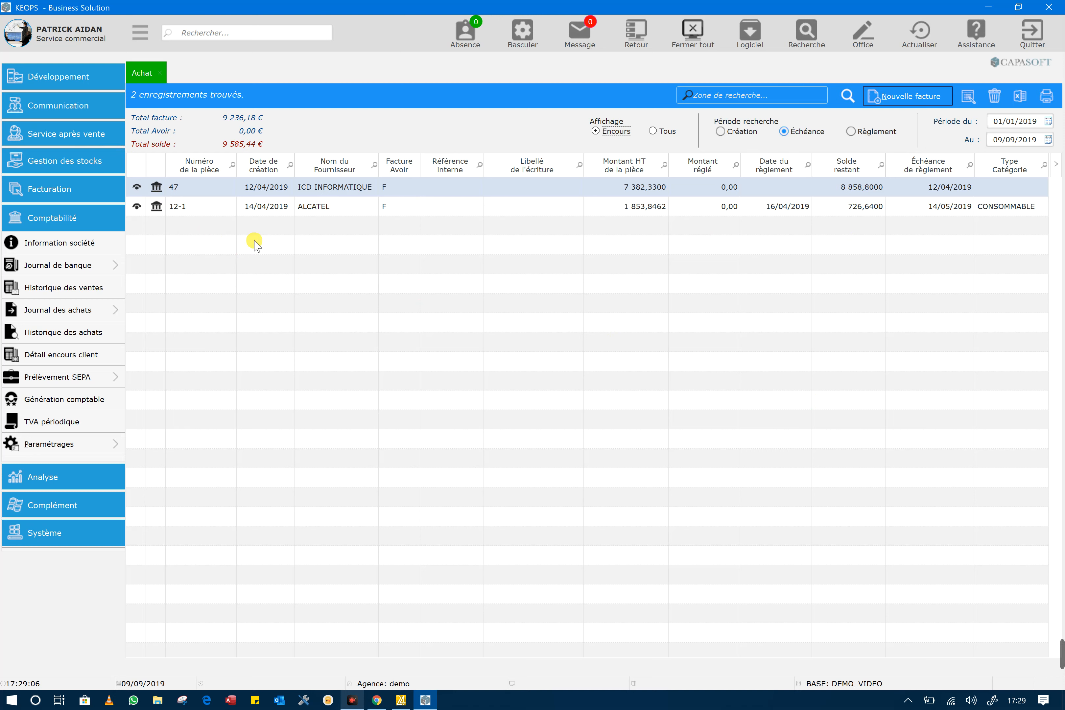
- Open the payment form of ICD INFORMATIQUE invoice 47 from the list and close it without saving
{"action": "left_click", "coordinate": [162, 190]}
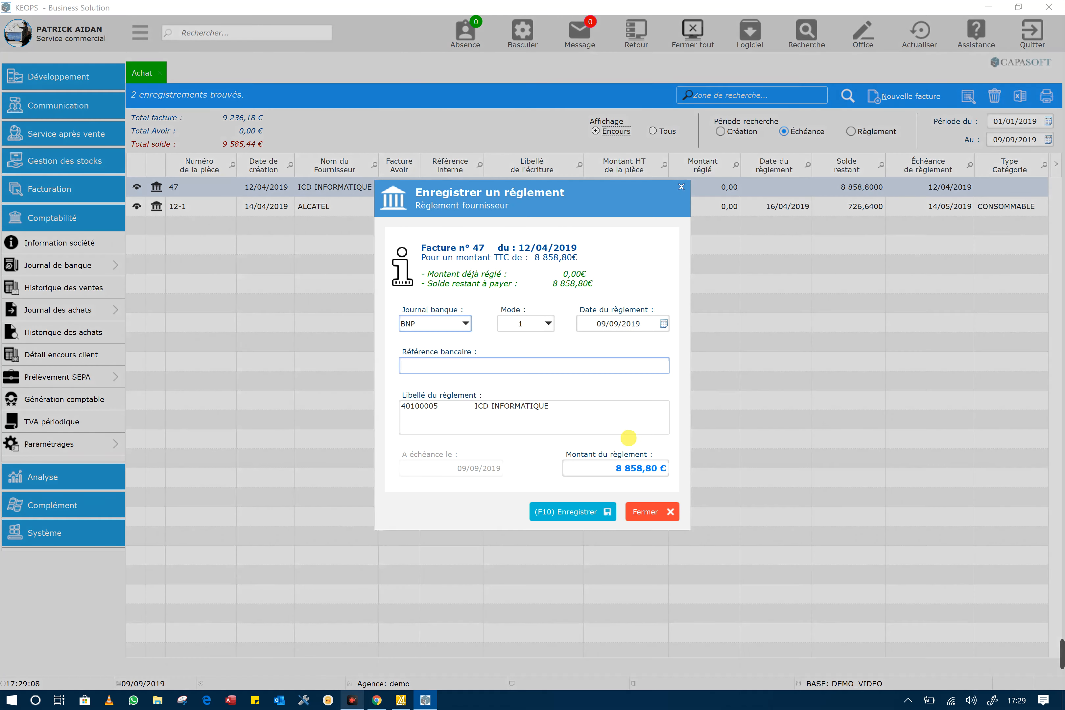
{"action": "left_click", "coordinate": [653, 516]}
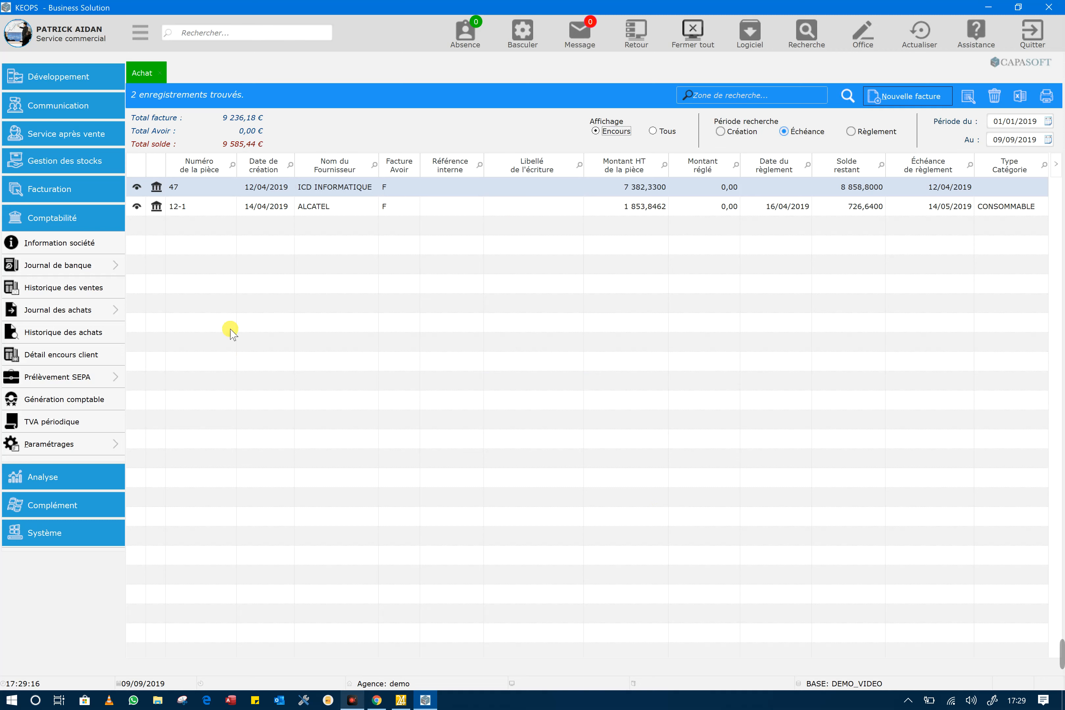
{"action": "left_click", "coordinate": [118, 313]}
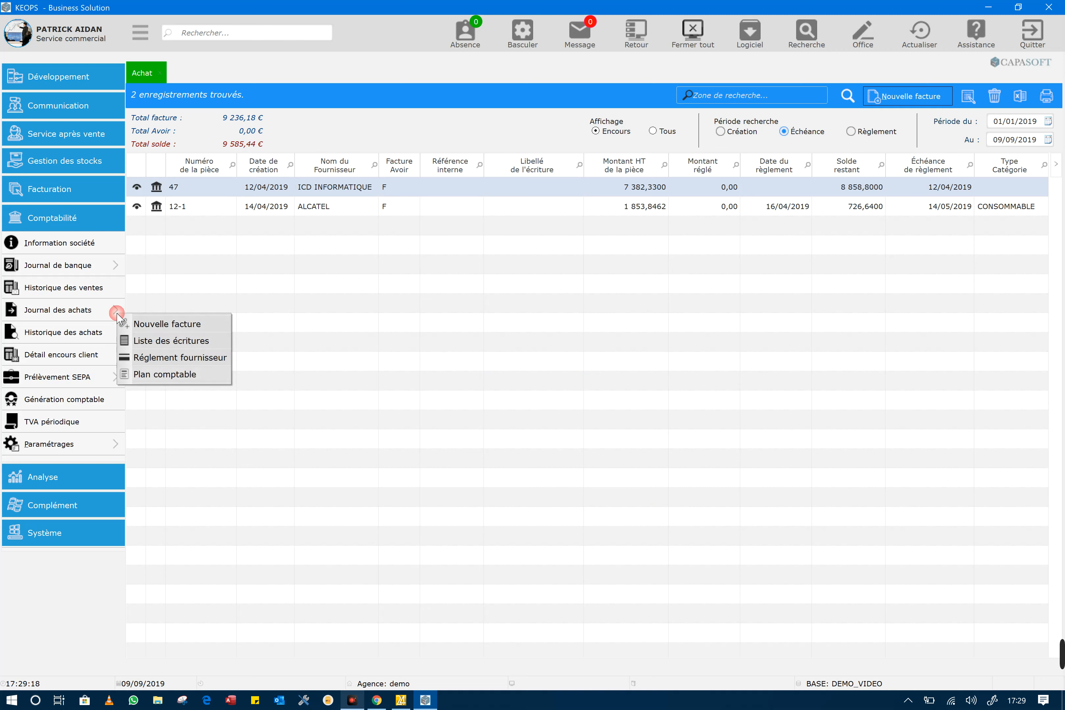
{"action": "left_click", "coordinate": [504, 350]}
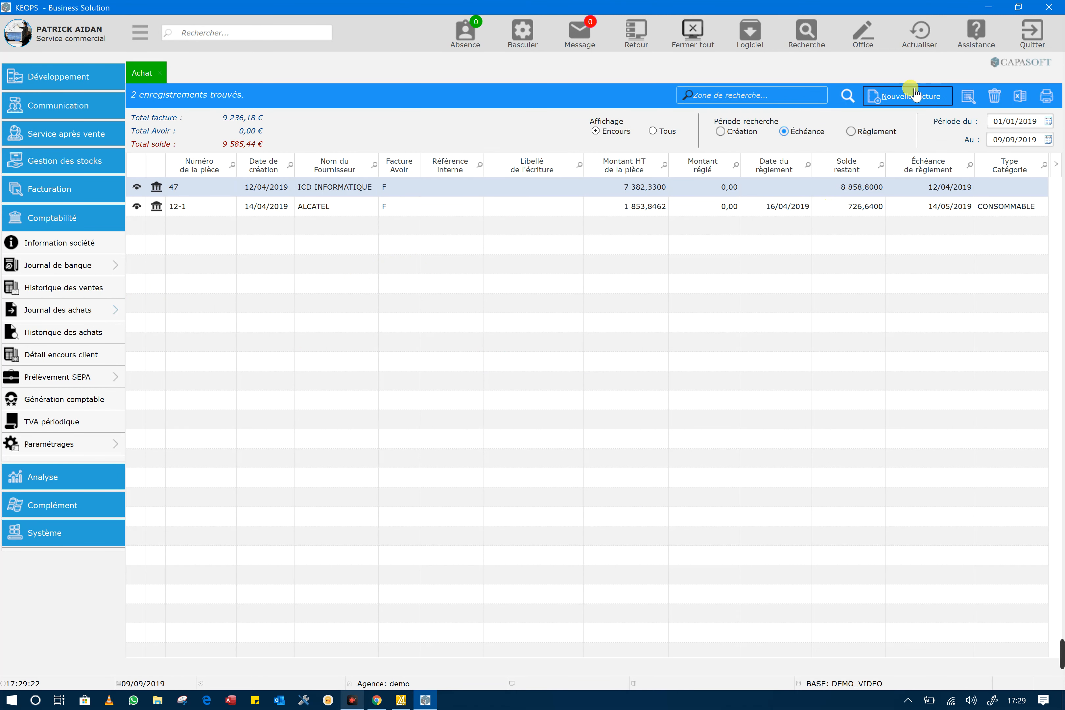
- Start a new supplier purchase invoice and choose ALCATEL as the supplier
{"action": "left_click", "coordinate": [906, 99]}
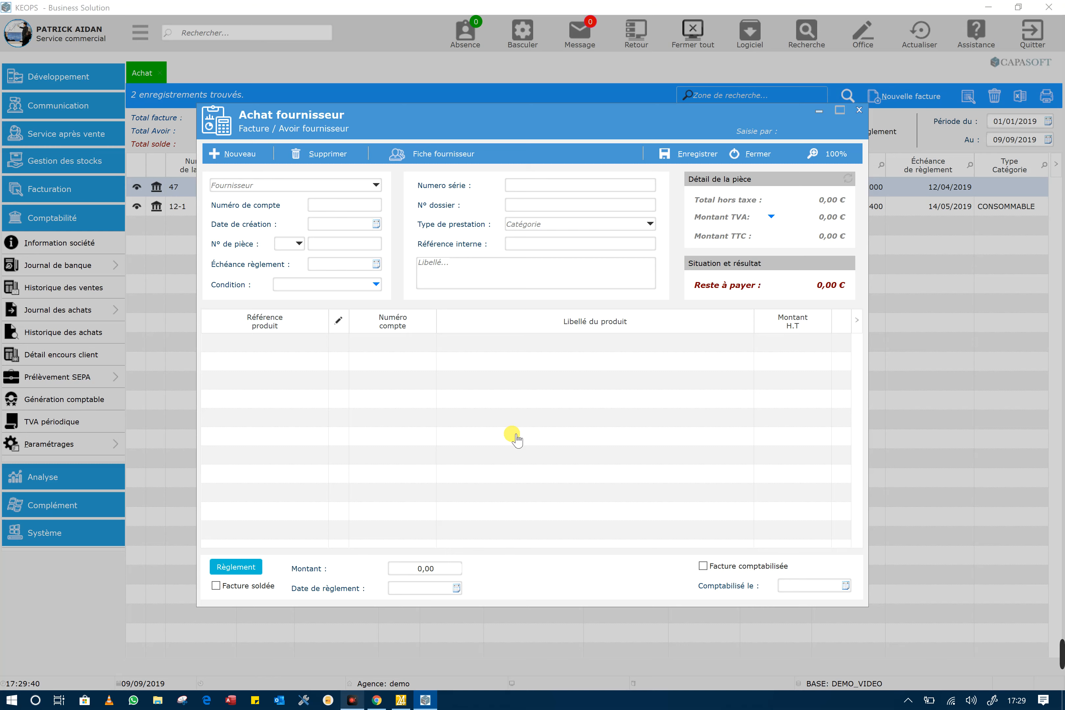
{"action": "mouse_move", "coordinate": [483, 119]}
{"action": "left_mouse_down"}
{"action": "mouse_move", "coordinate": [485, 177]}
{"action": "mouse_move", "coordinate": [503, 172]}
{"action": "mouse_move", "coordinate": [499, 142]}
{"action": "left_mouse_up"}
{"action": "left_click", "coordinate": [269, 430]}
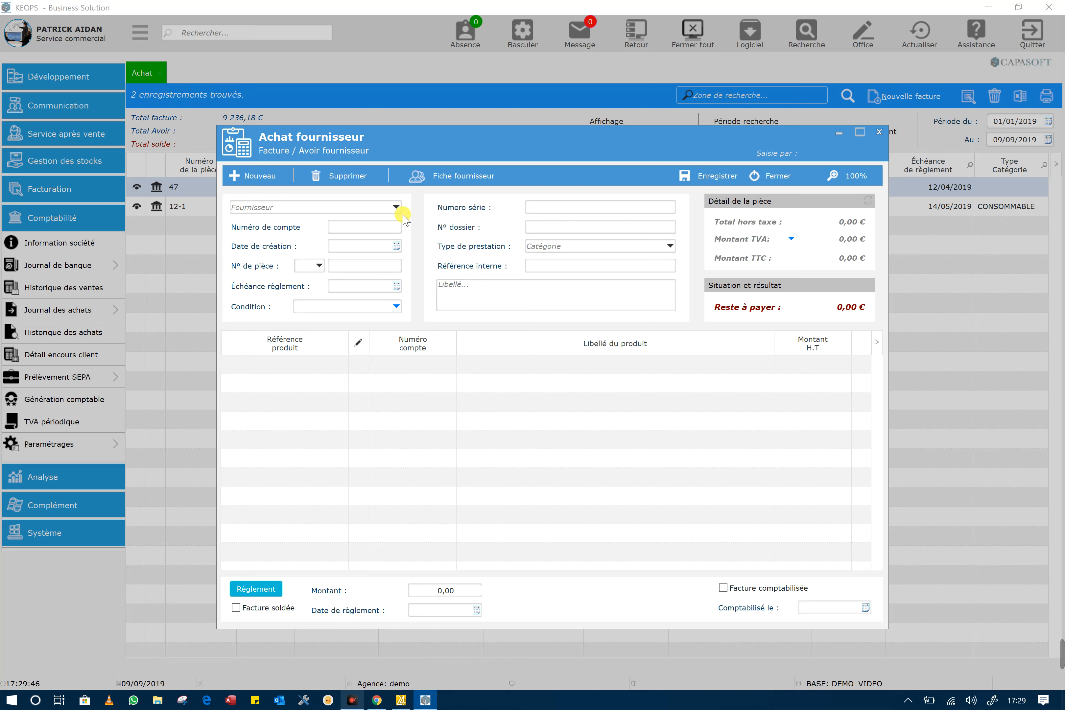
{"action": "left_click", "coordinate": [396, 207]}
{"action": "left_click", "coordinate": [346, 249]}
{"action": "left_click", "coordinate": [358, 230]}
{"action": "left_click", "coordinate": [361, 228]}
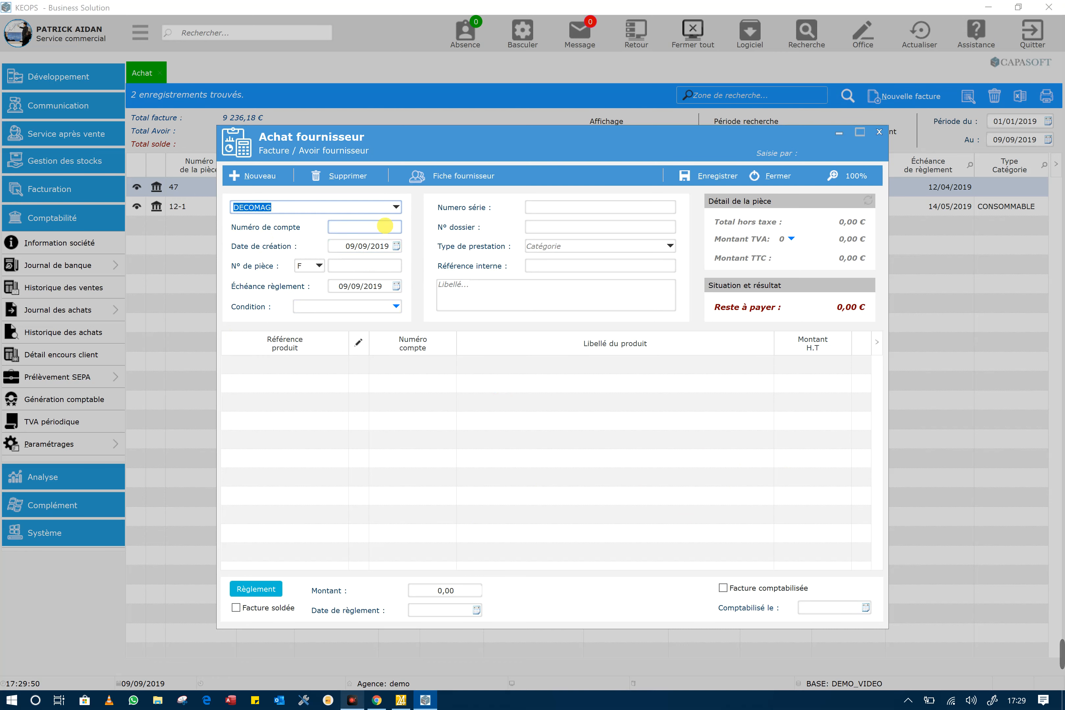
{"action": "left_click", "coordinate": [395, 209]}
{"action": "left_click", "coordinate": [387, 221]}
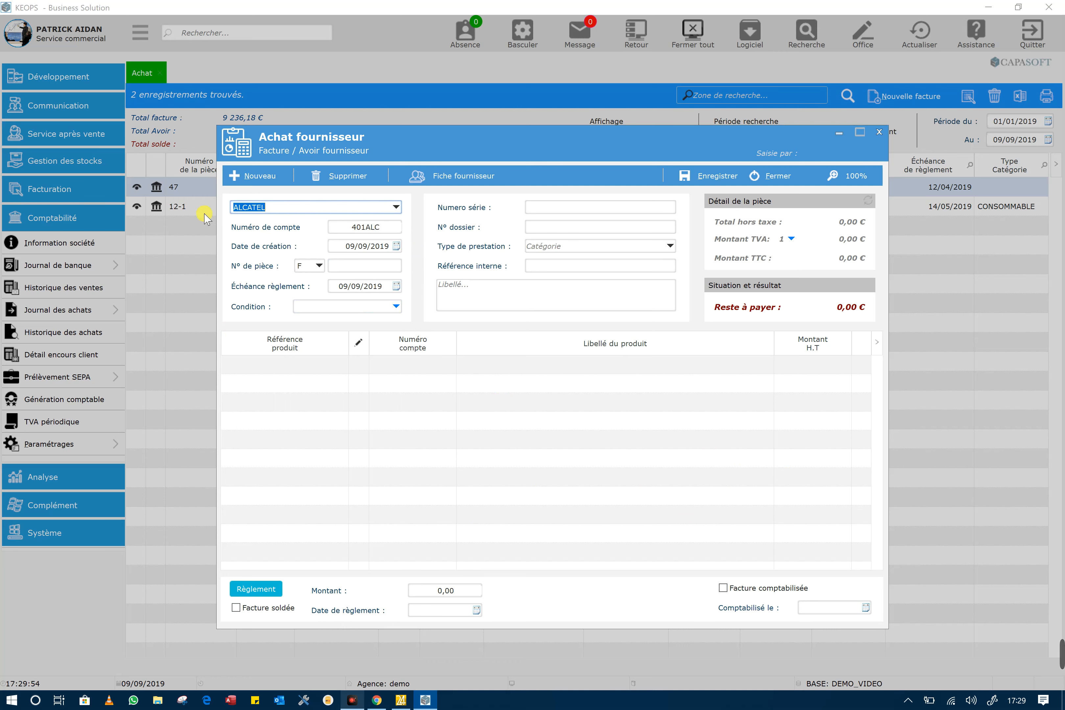
- Try the document type Avoir on the ALCATEL purchase and return it to Facture
{"action": "left_click", "coordinate": [581, 301]}
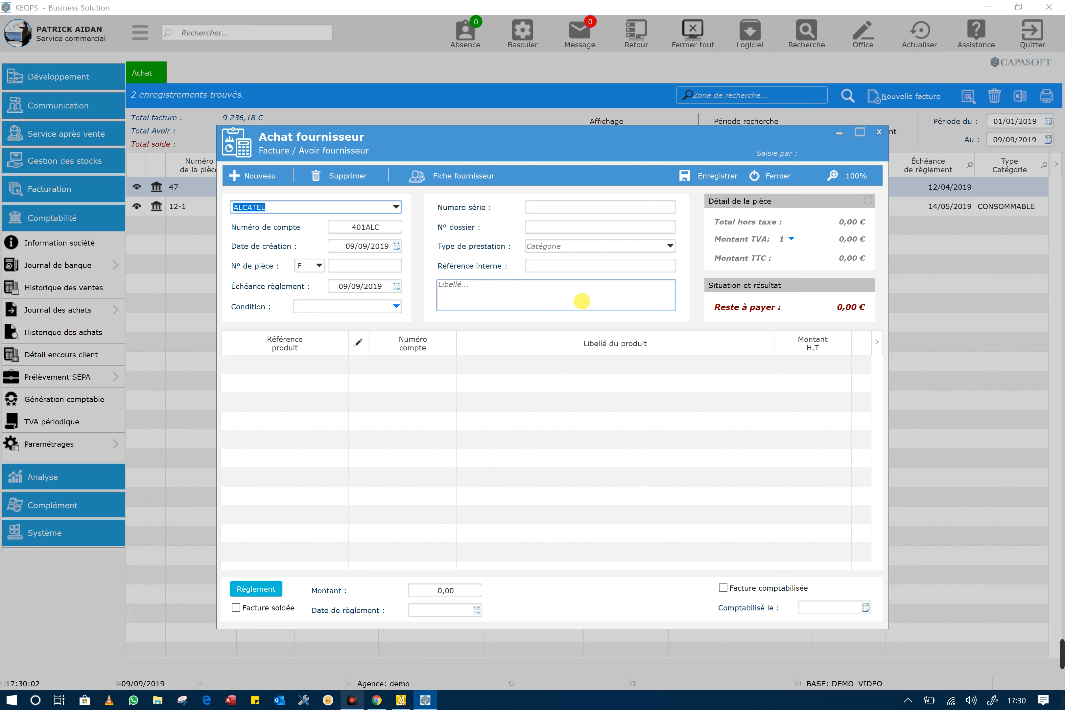
{"action": "left_click", "coordinate": [320, 266]}
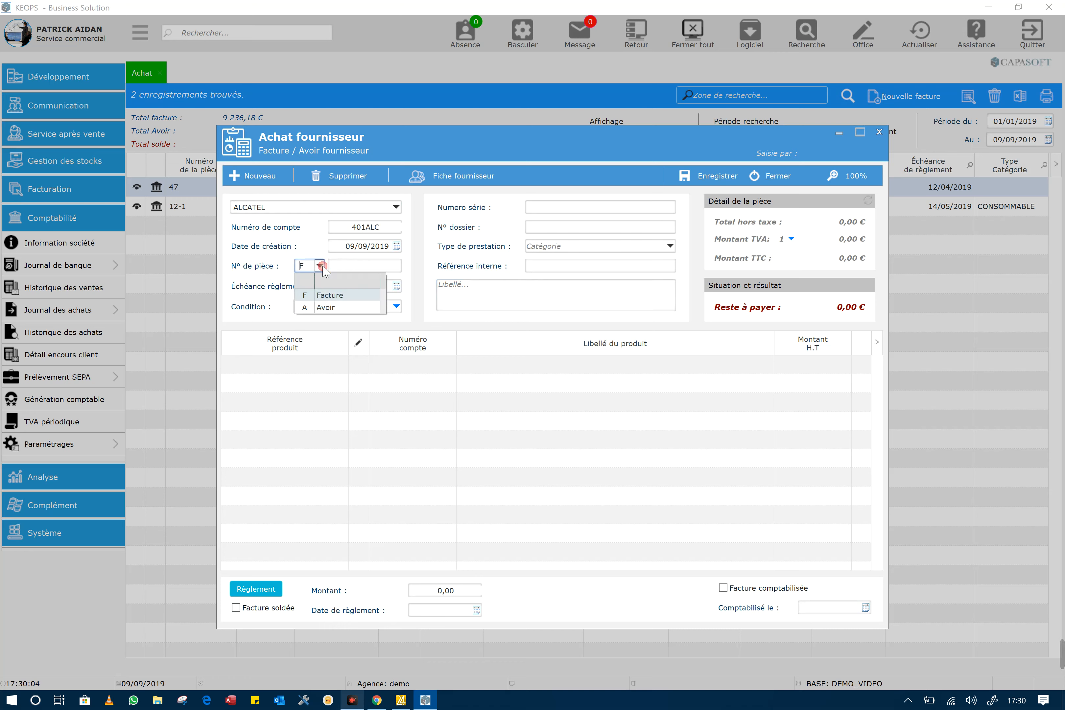
{"action": "left_click", "coordinate": [326, 307]}
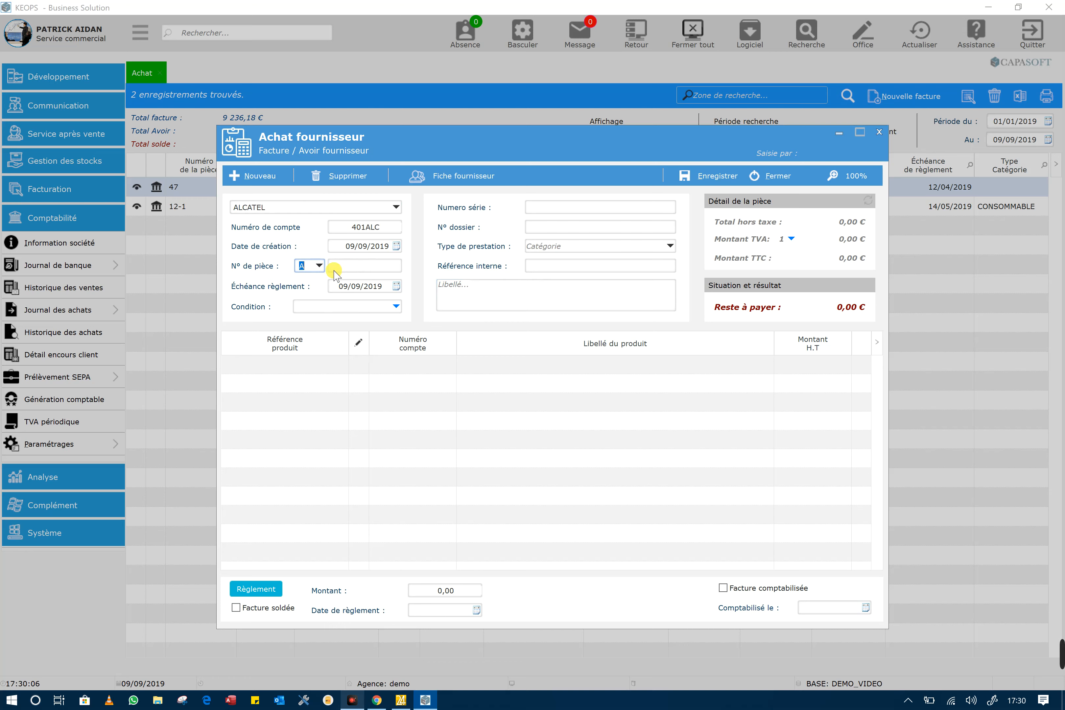
{"action": "left_click", "coordinate": [319, 266]}
{"action": "left_click", "coordinate": [591, 245]}
- Add the products 123456789 (bac papier) and 3BN67330AA (8232 DECT) as lines of the ALCATEL invoice
{"action": "left_click", "coordinate": [370, 370]}
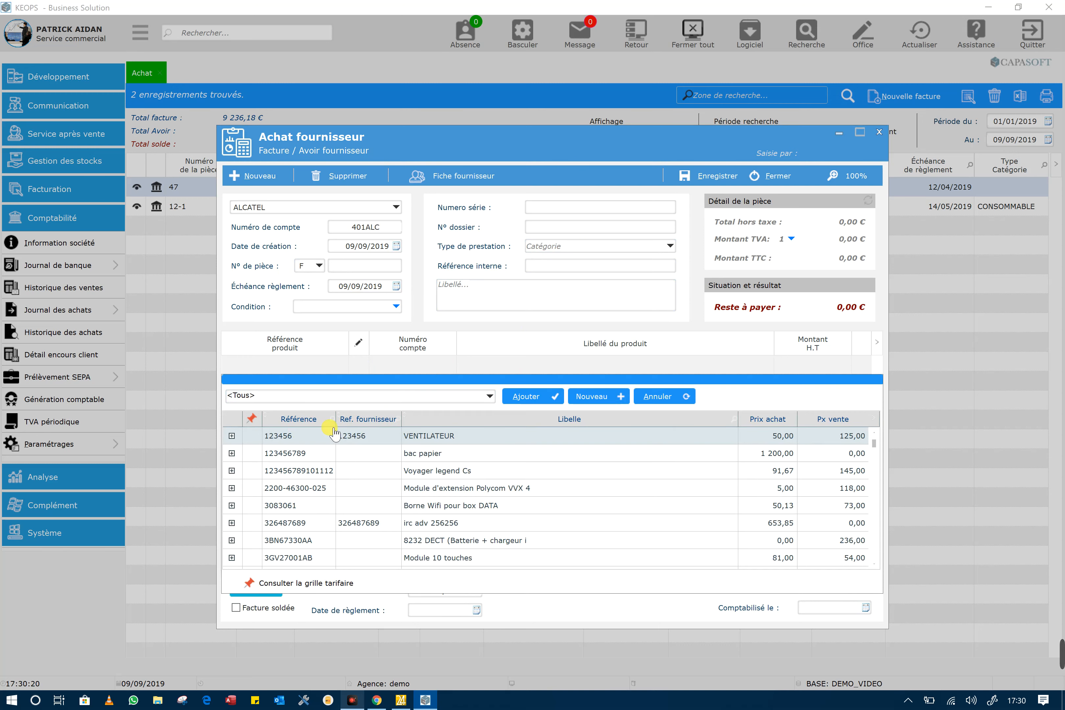
{"action": "left_click", "coordinate": [339, 397]}
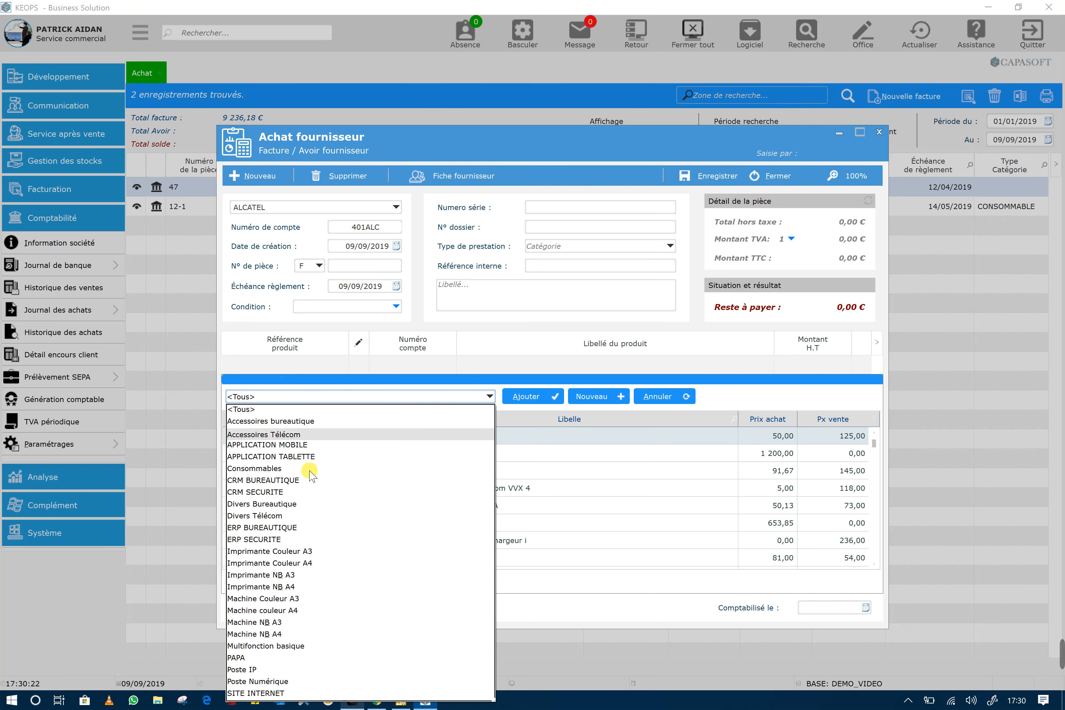
{"action": "left_click", "coordinate": [554, 453]}
{"action": "double_click", "coordinate": [531, 455]}
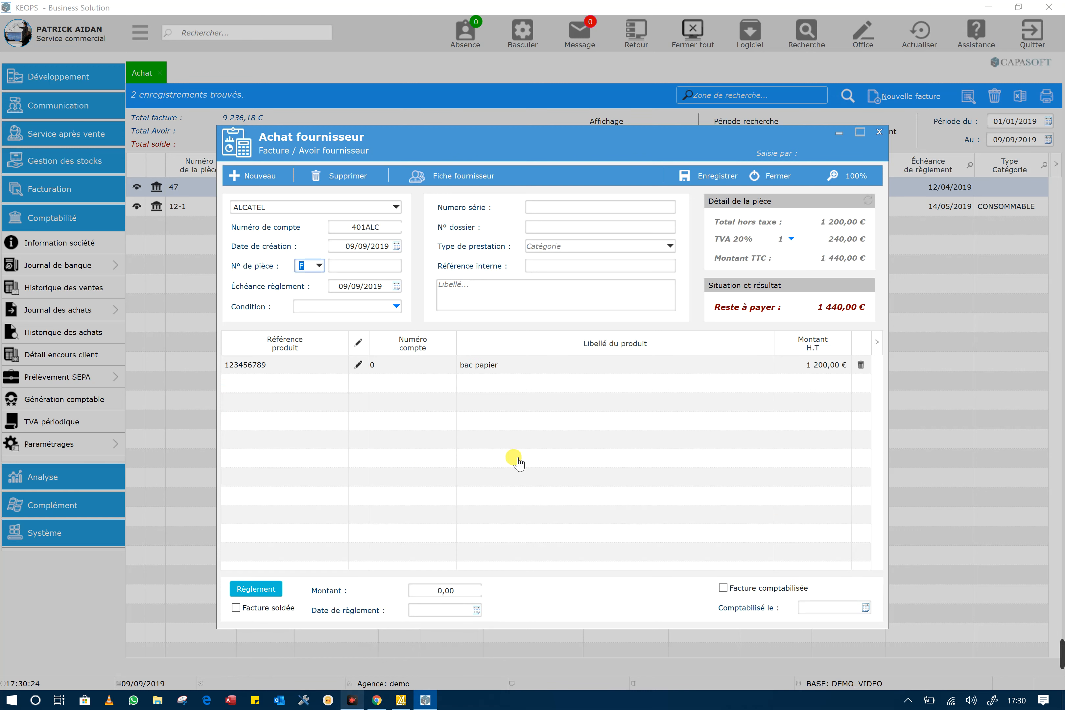
{"action": "left_click", "coordinate": [367, 382]}
{"action": "double_click", "coordinate": [460, 558]}
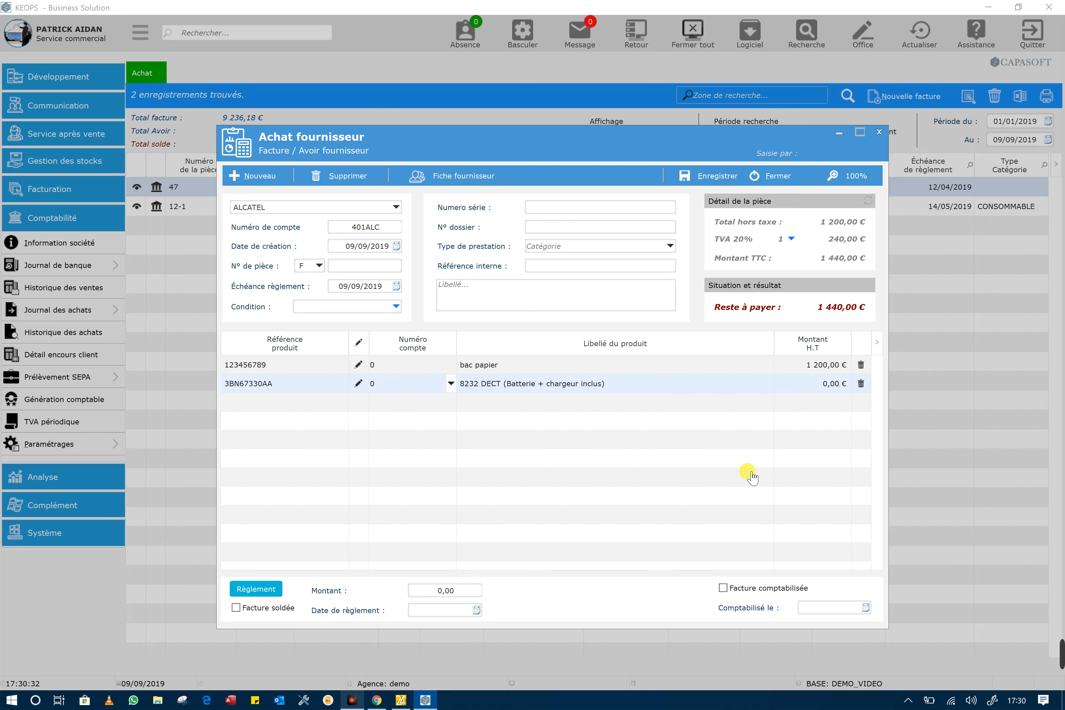
- Delete the 3BN67330AA line and close the ALCATEL invoice without saving it
{"action": "left_click", "coordinate": [860, 384]}
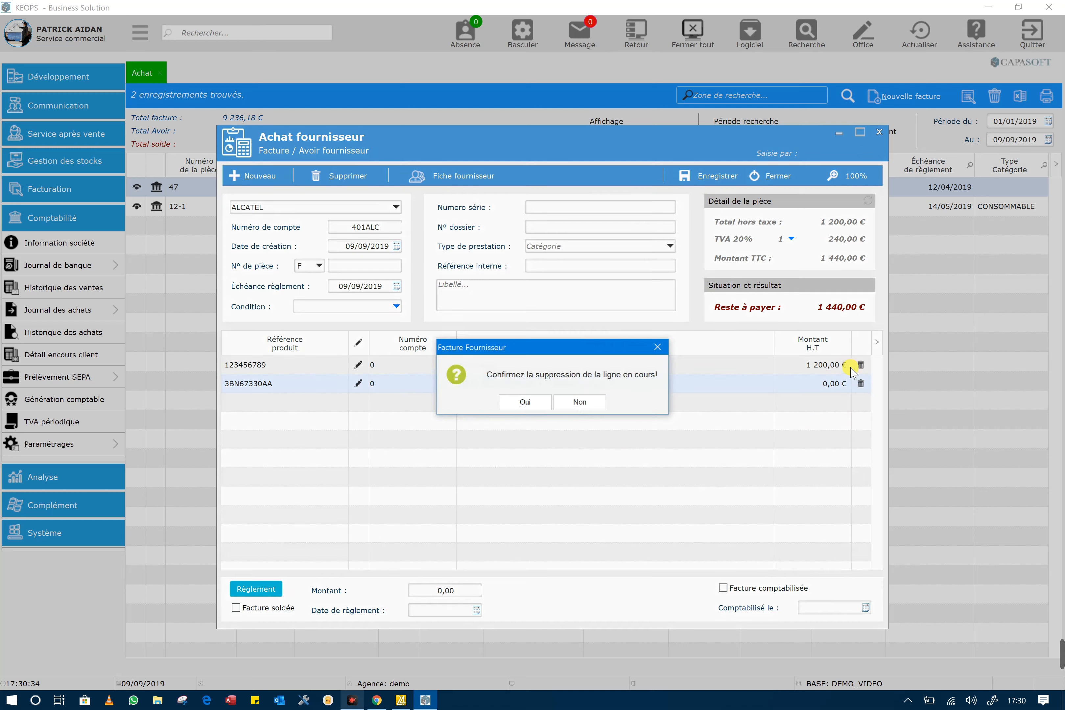
{"action": "left_click", "coordinate": [536, 403]}
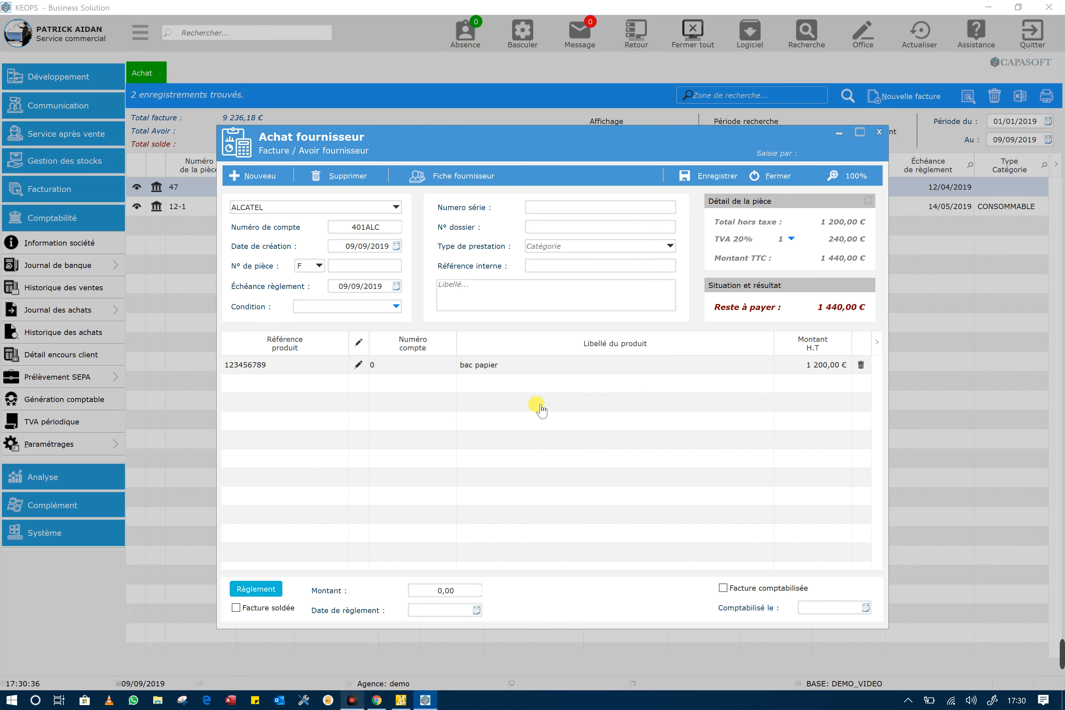
{"action": "left_click", "coordinate": [779, 178]}
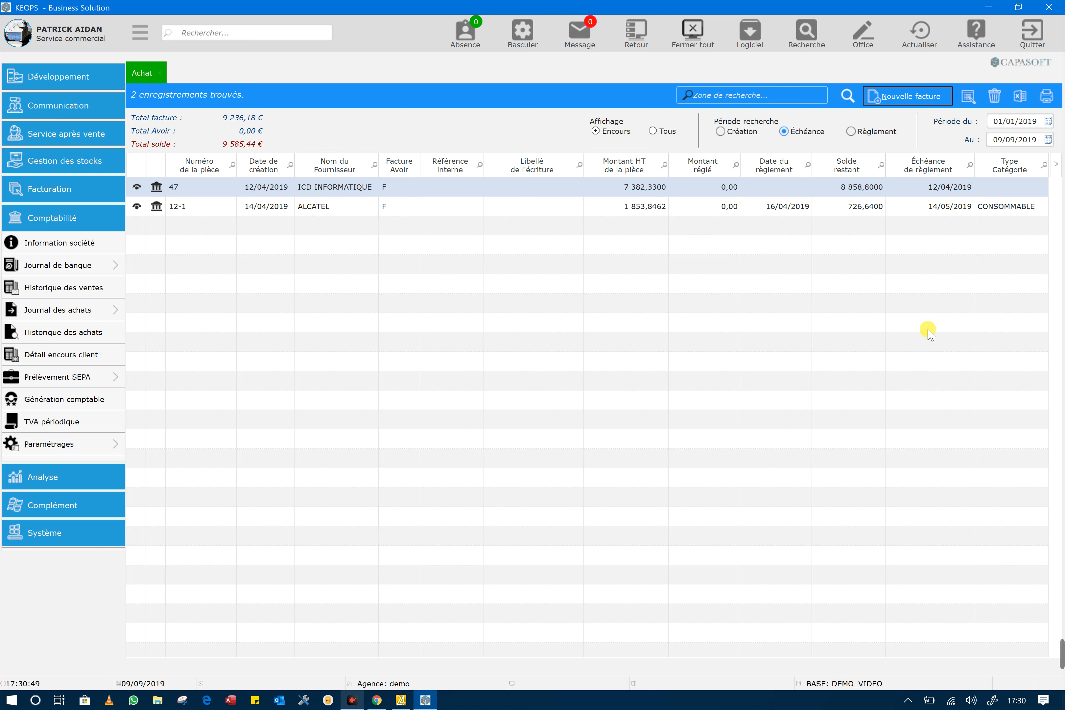
- Start exporting the purchase entries list to an Excel file
{"action": "left_click", "coordinate": [735, 127]}
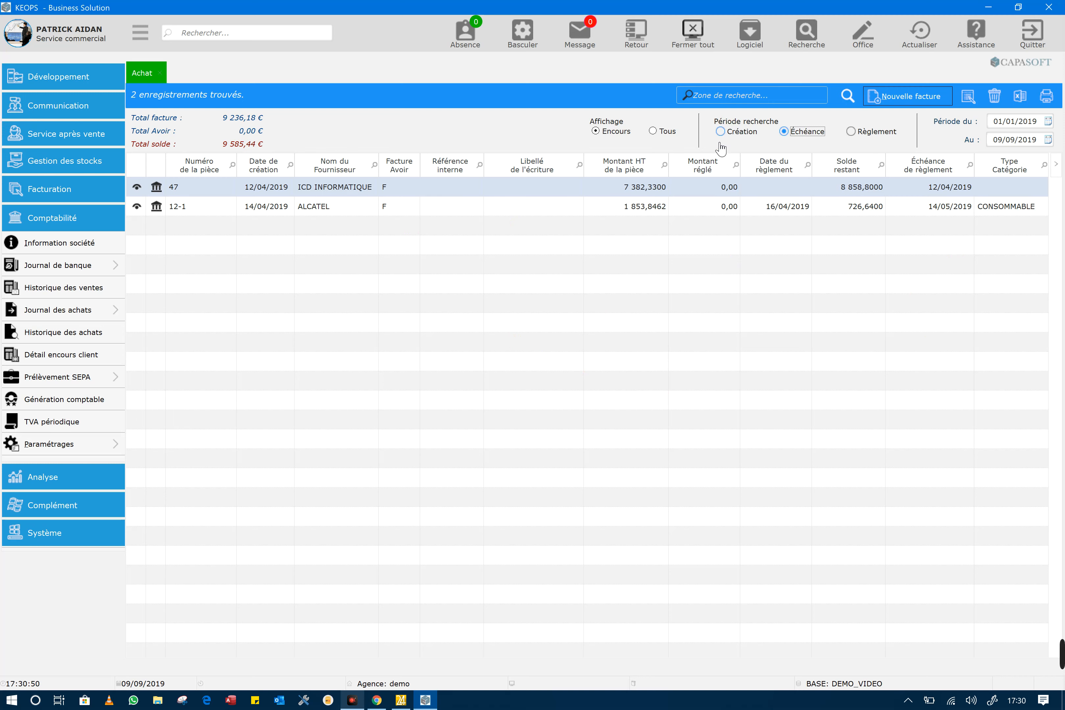
{"action": "left_click", "coordinate": [1023, 100]}
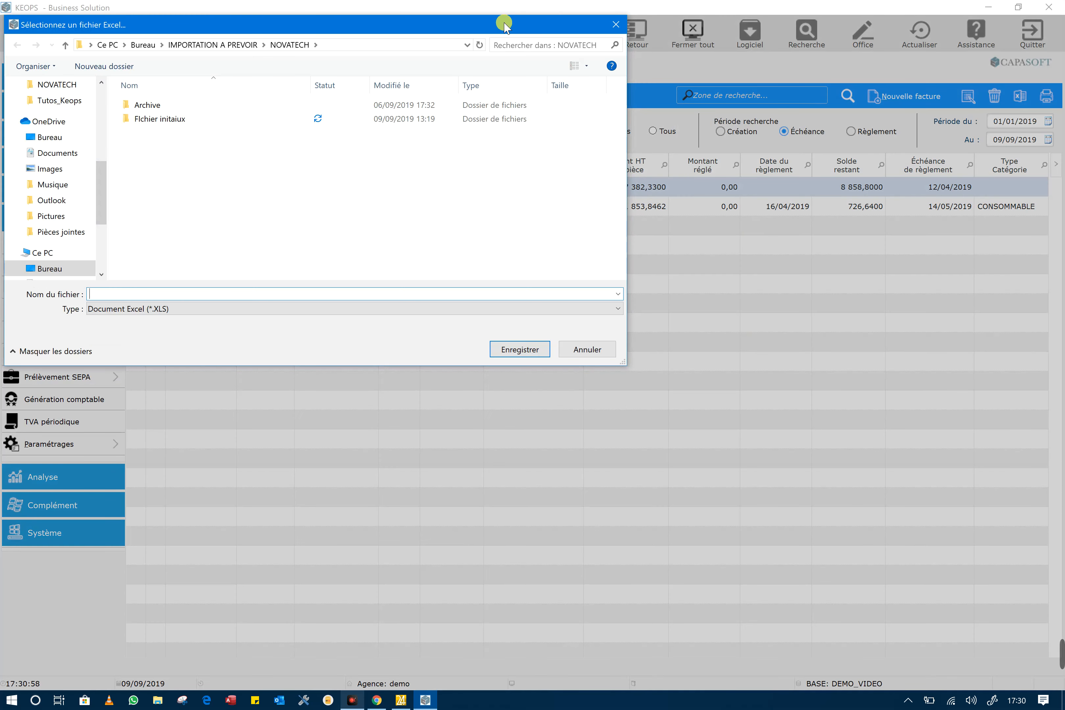
{"action": "left_click_drag", "start_coordinate": [504, 25], "coordinate": [844, 286]}
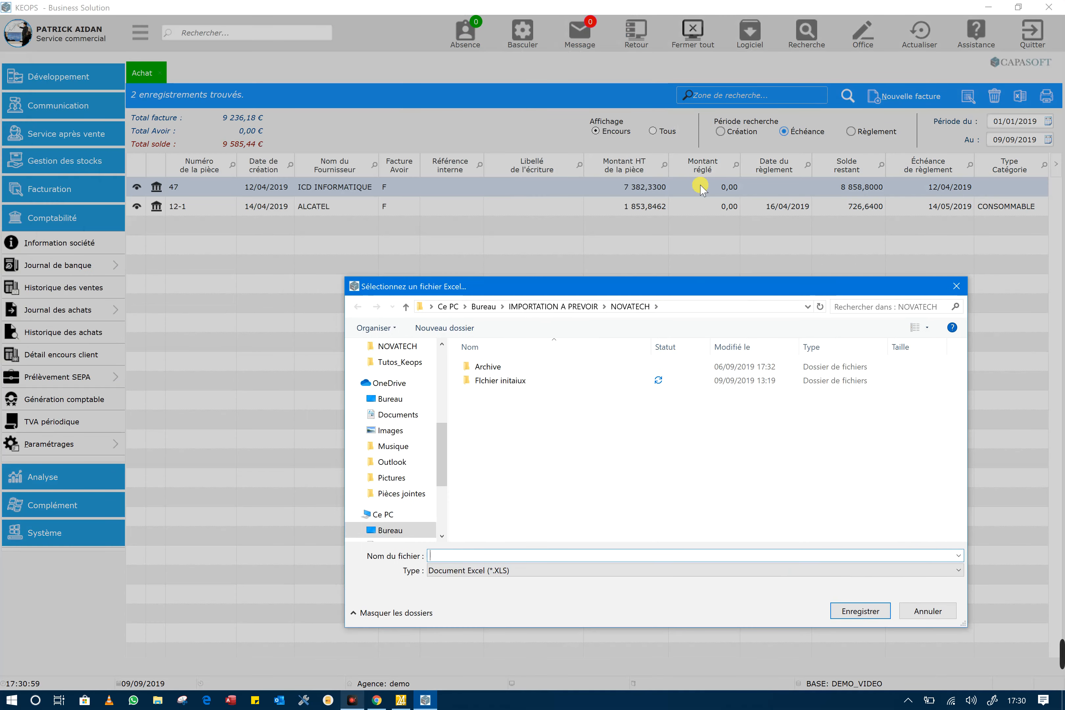